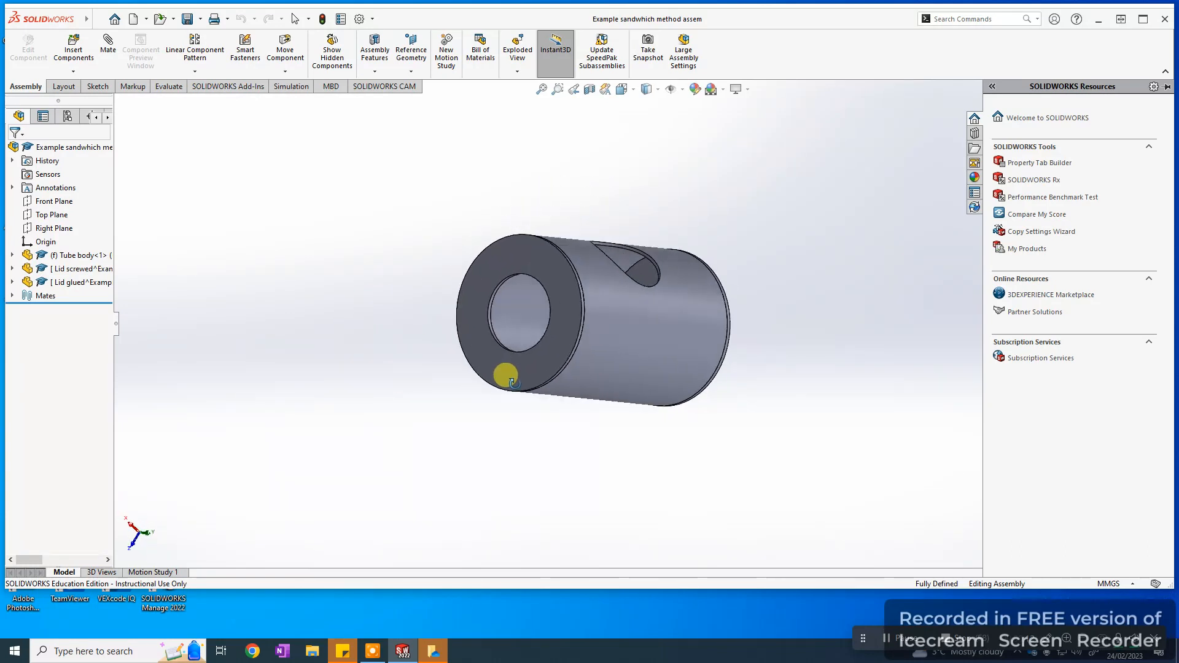
Open the glued lid component from the assembly as its own part document
click(499, 286)
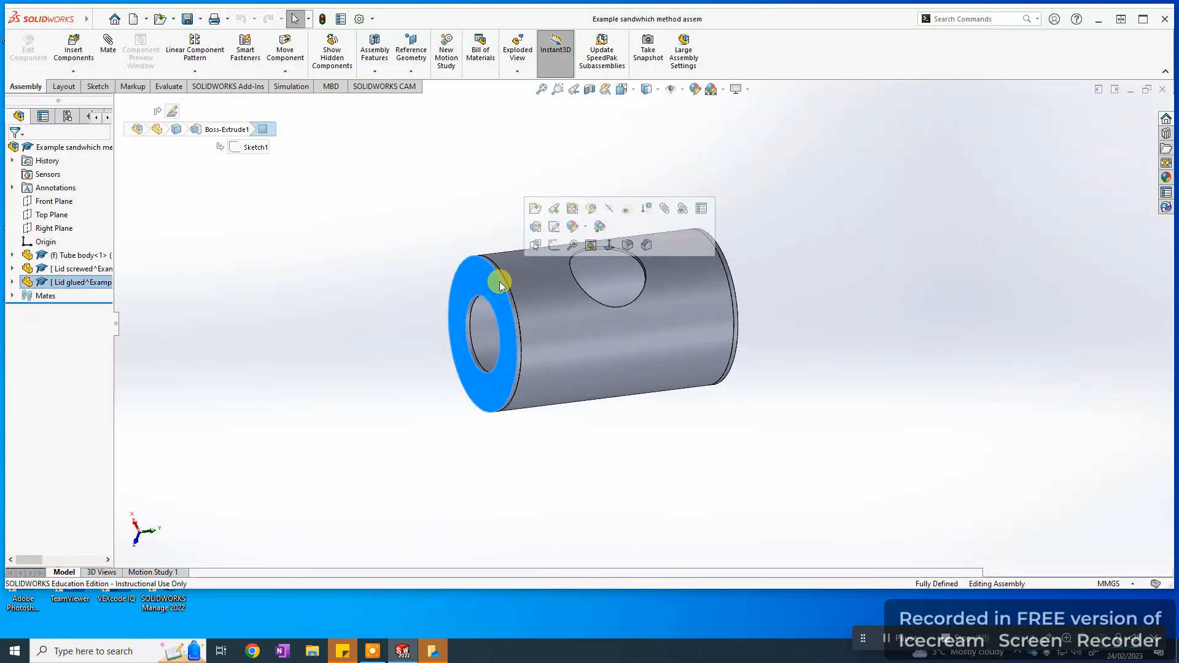
middle_drag(956, 308, 538, 268)
click(528, 264)
scroll(528, 264, down, 2)
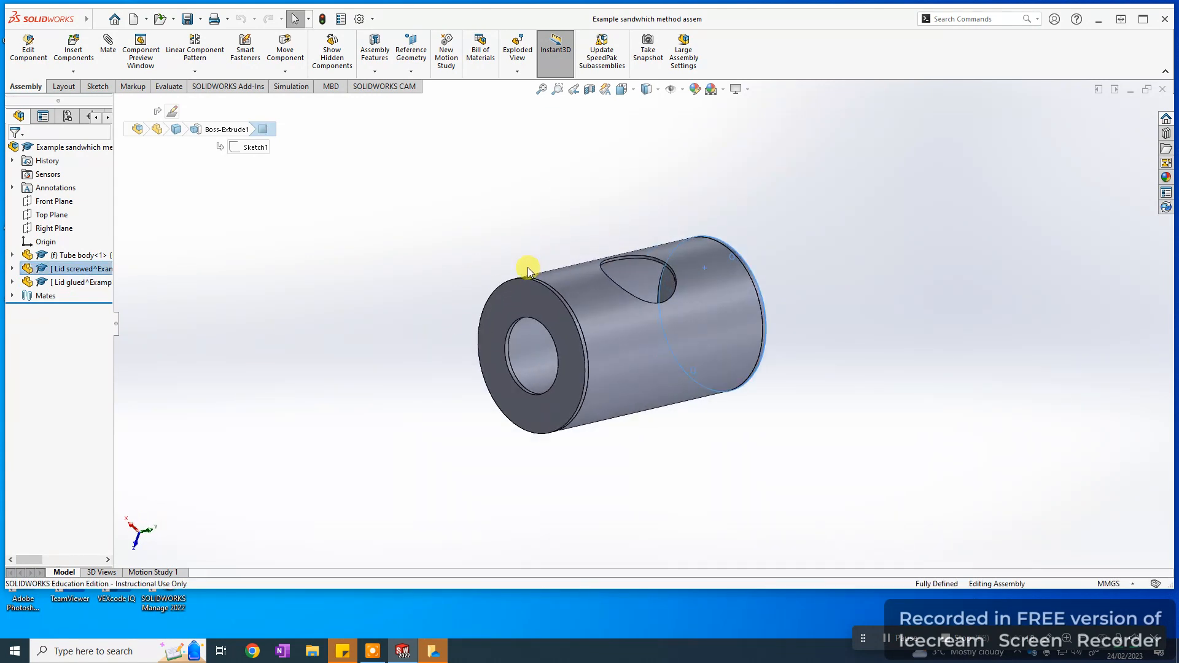
click(455, 255)
click(521, 296)
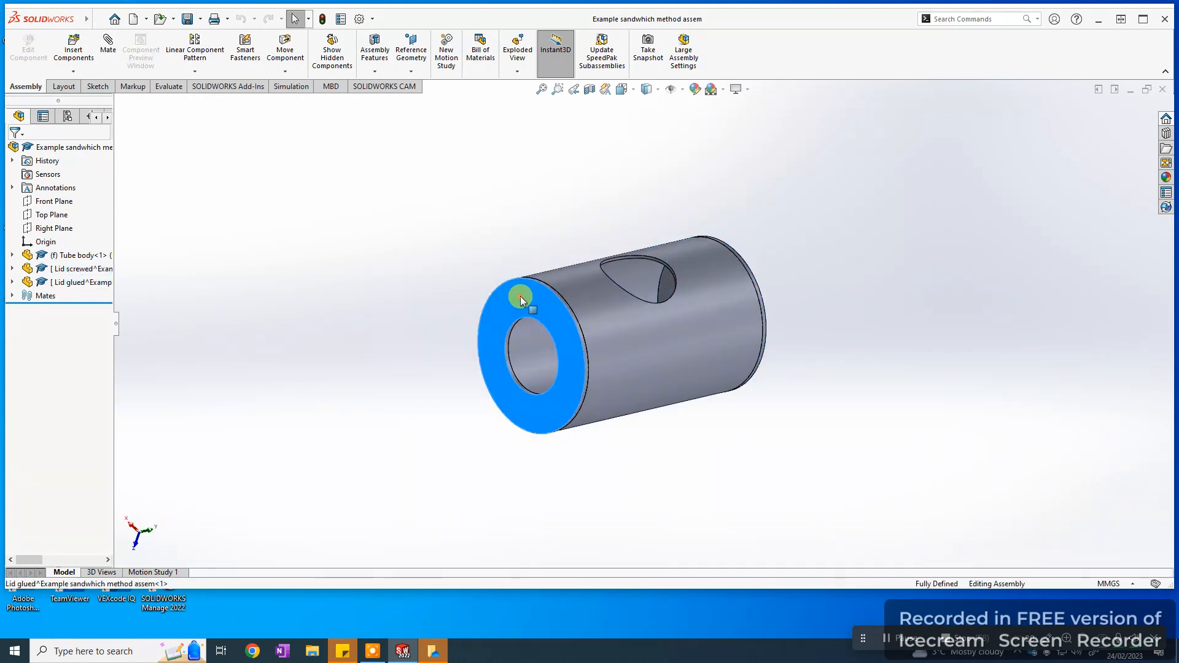
right_click(521, 298)
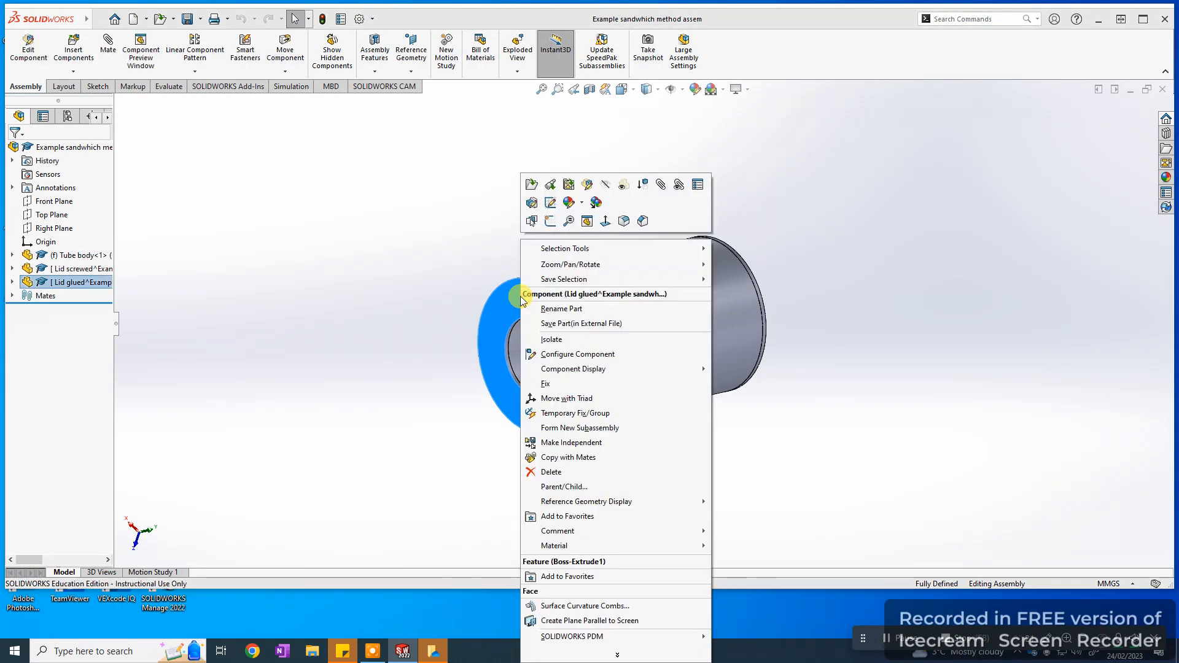
click(530, 185)
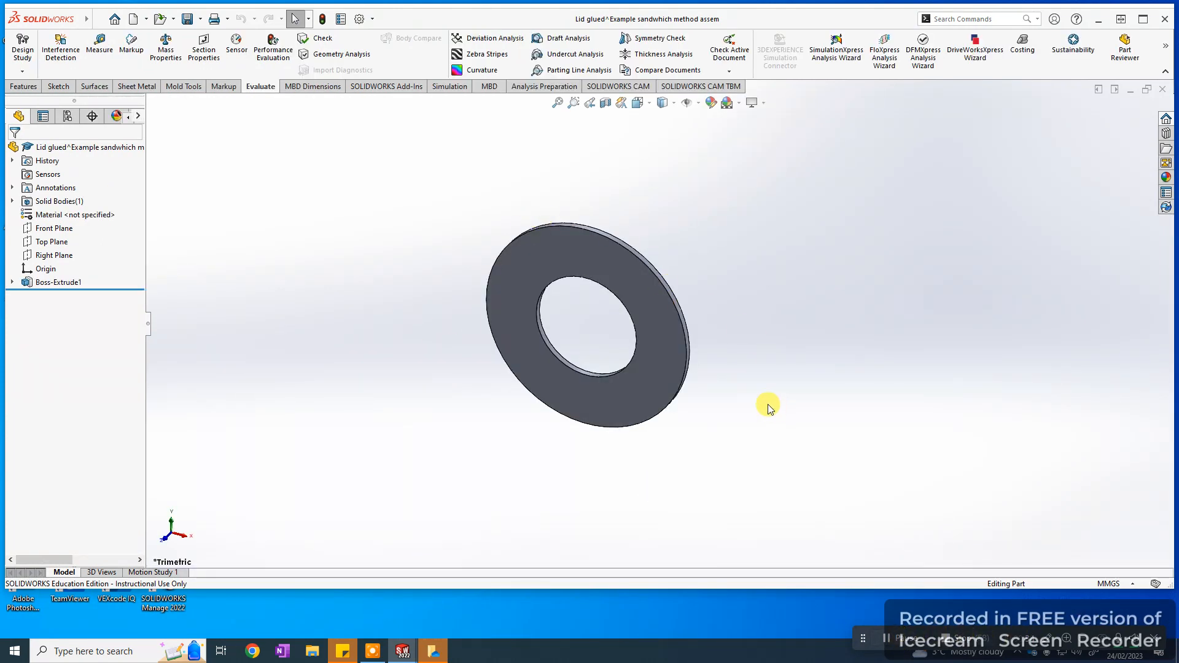
Select the glued lid's flat ring face and start its DXF/DWG export, accepting the reference warning
middle_drag(768, 404, 736, 301)
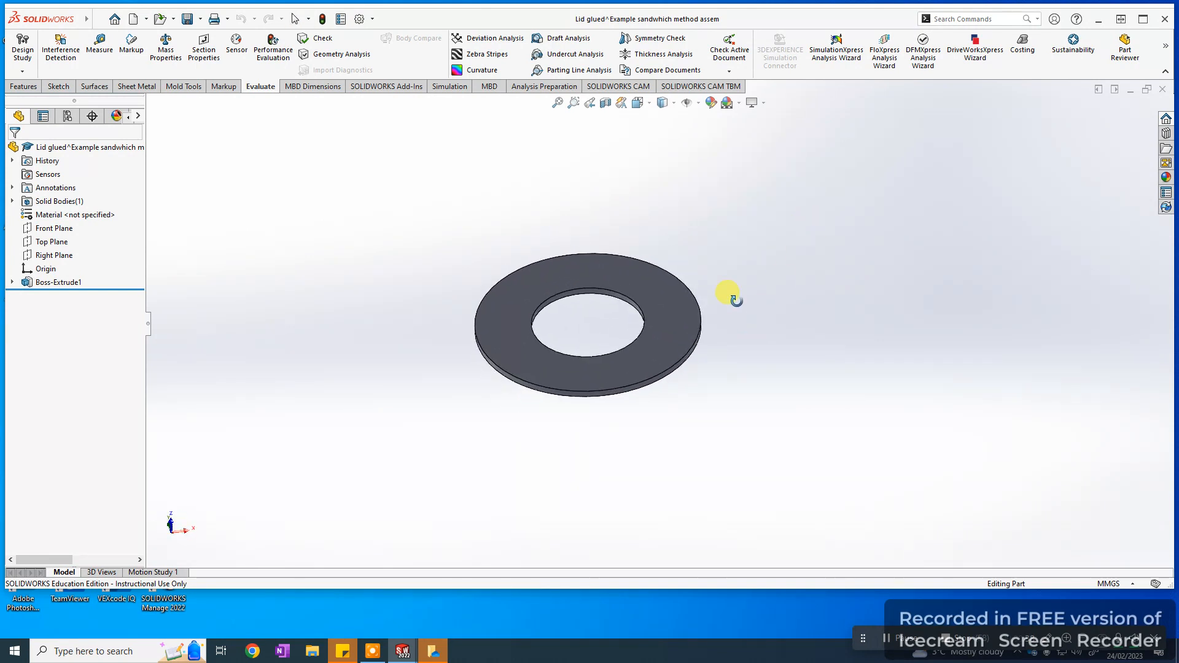
double_click(583, 267)
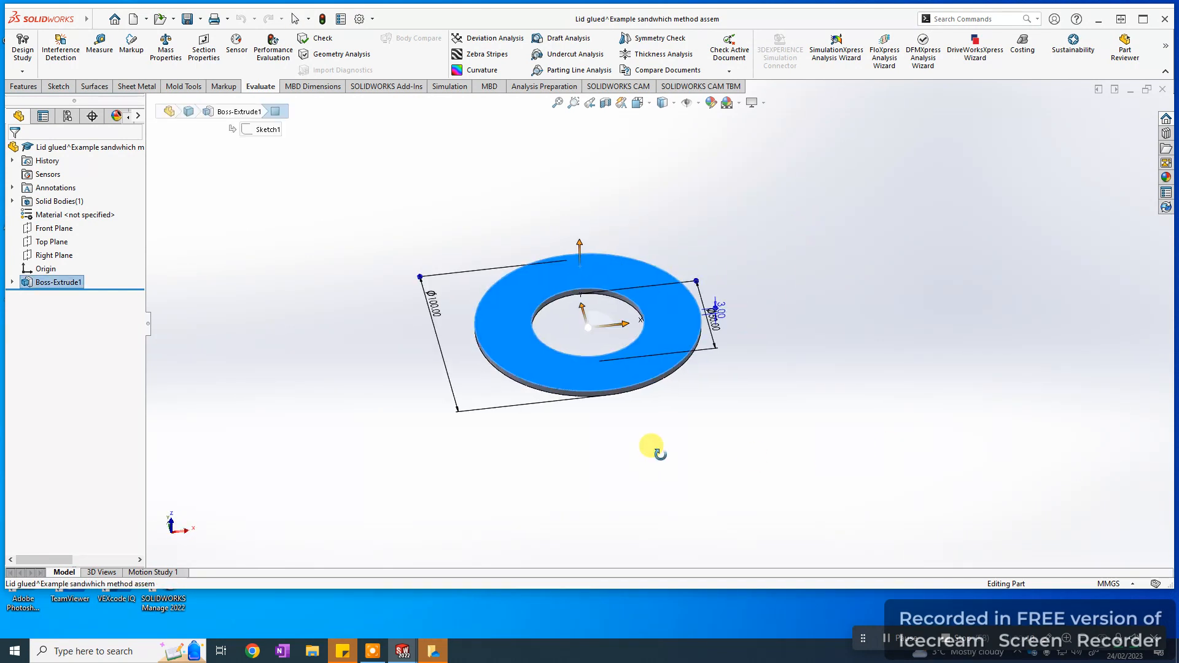
middle_drag(654, 448, 690, 426)
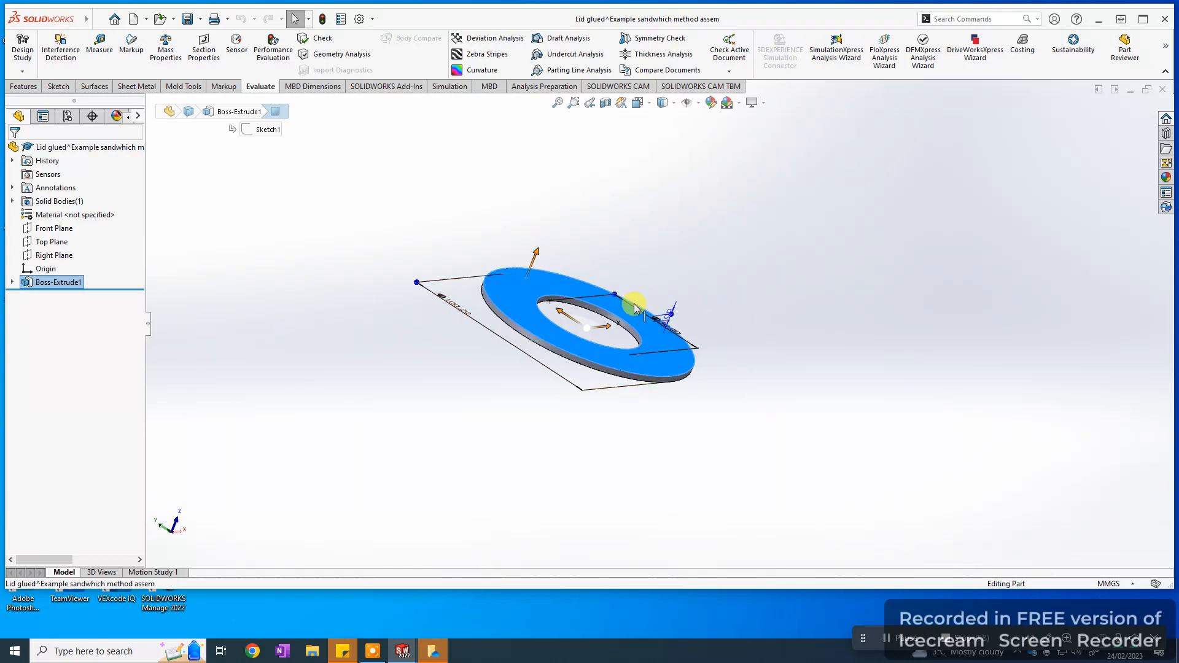
middle_drag(824, 271, 746, 307)
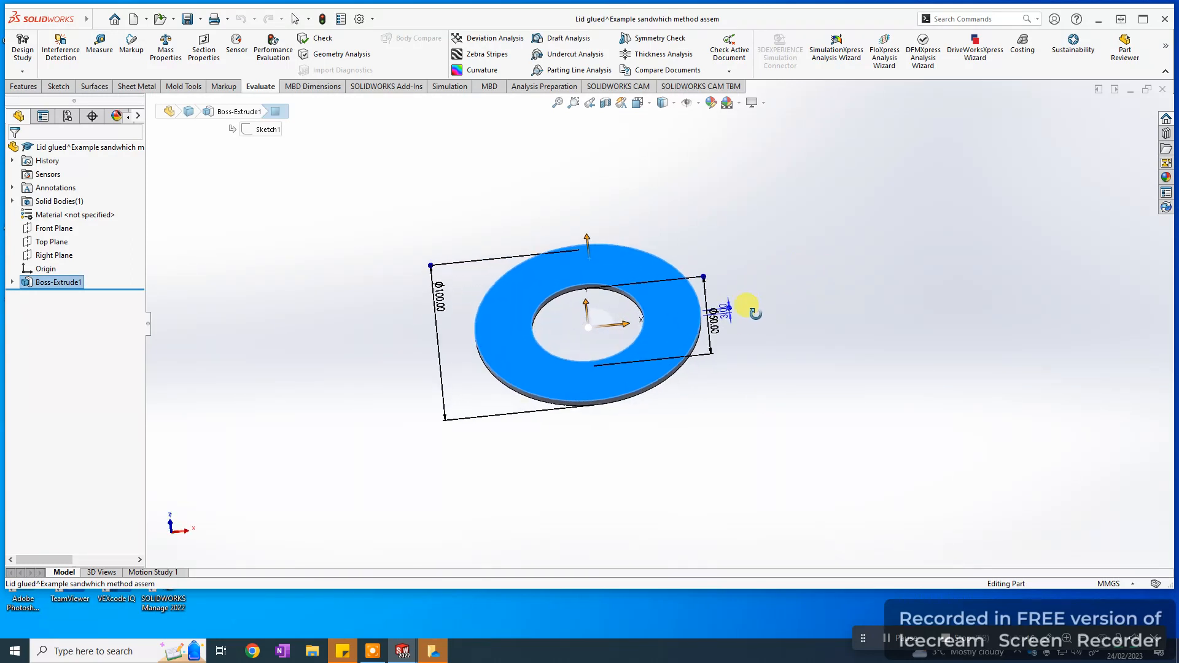
right_click(613, 269)
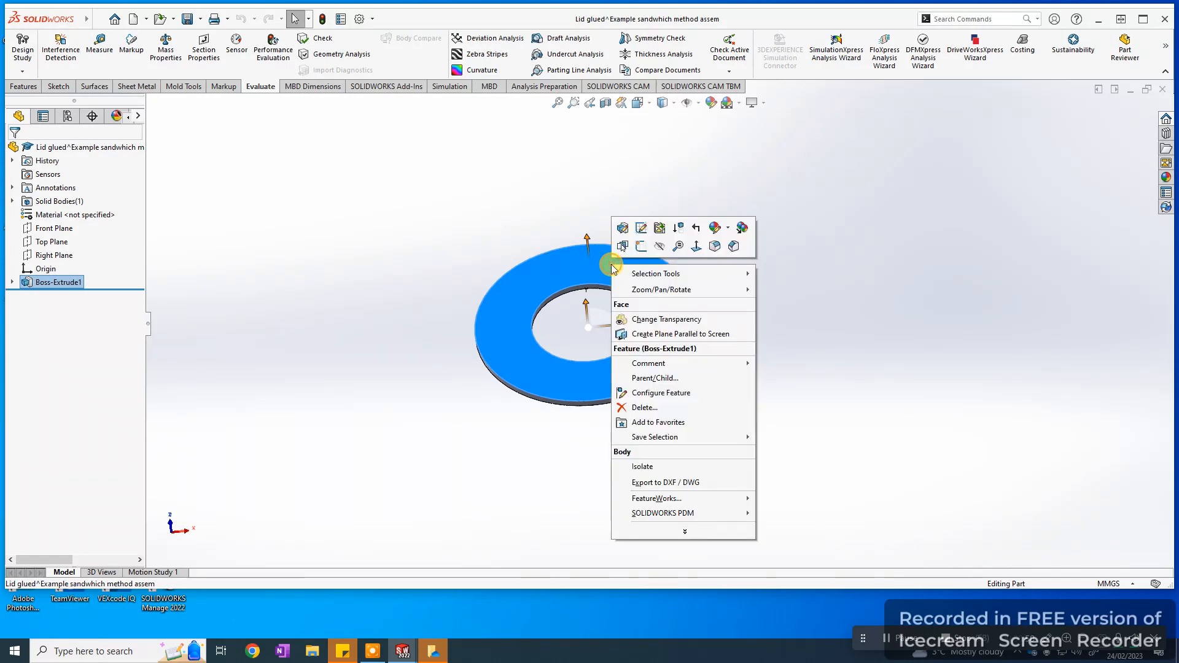
click(691, 485)
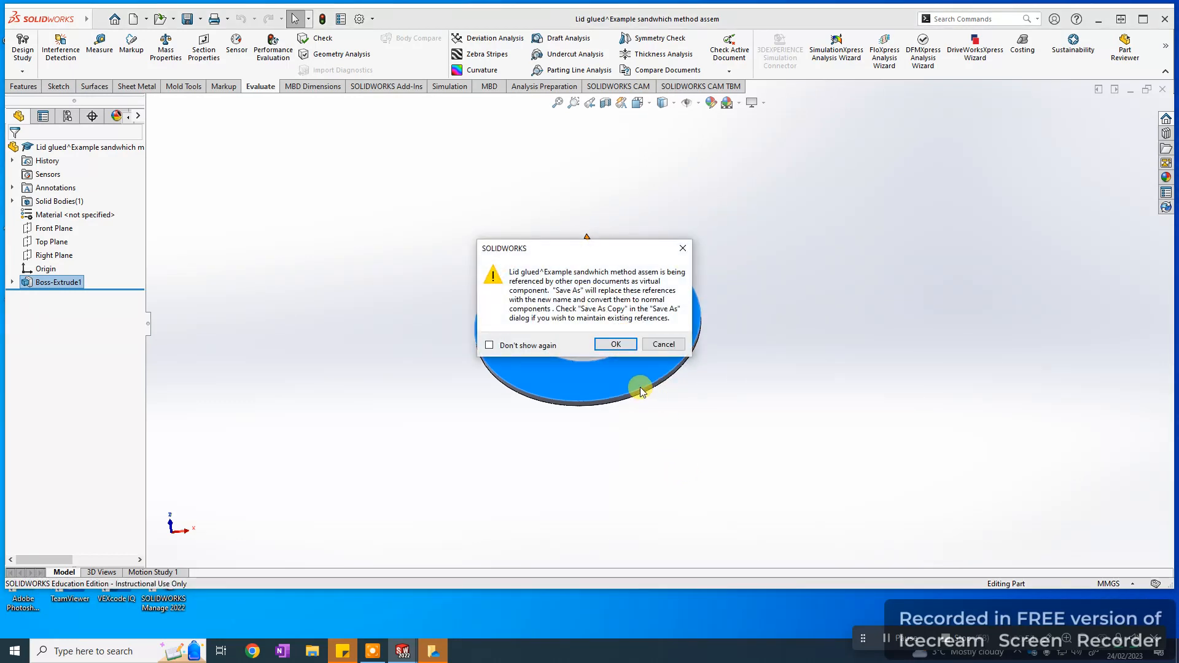
click(617, 344)
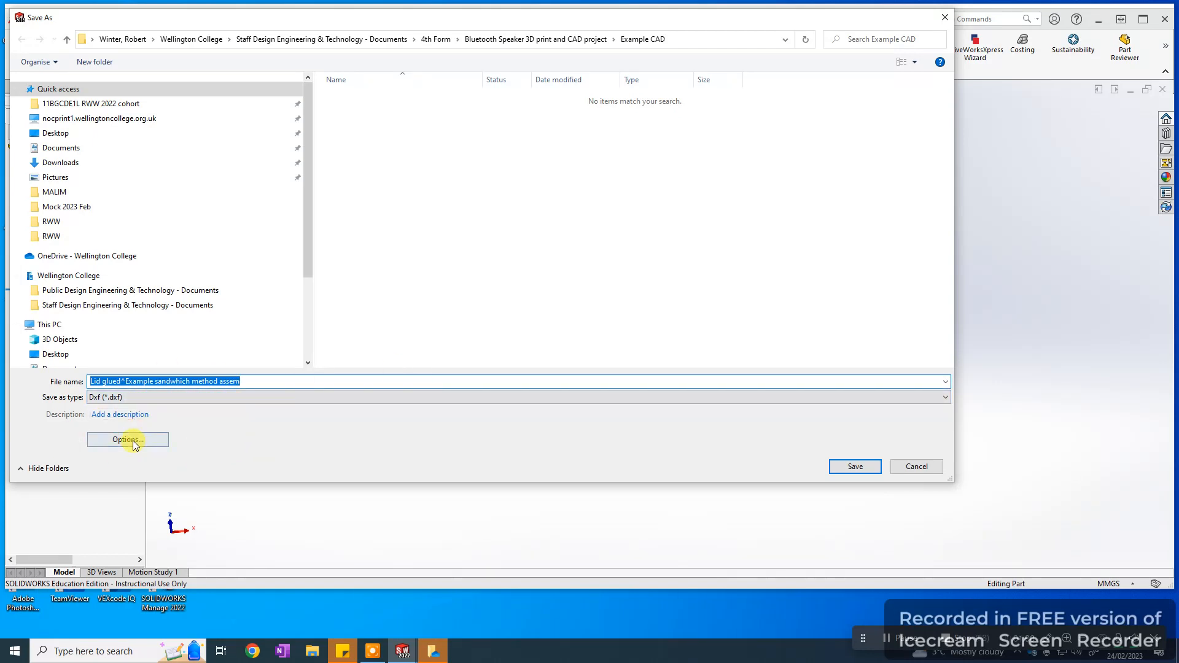
Choose DXF/DWG as the file format in the export options and accept them
click(146, 441)
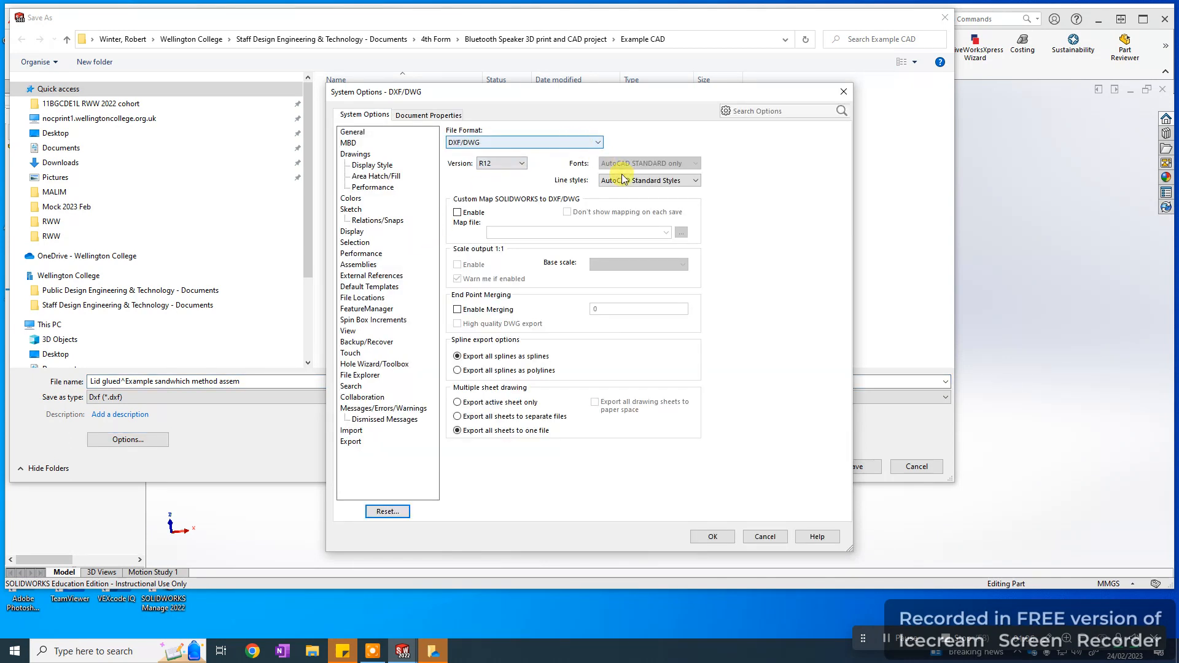
click(558, 142)
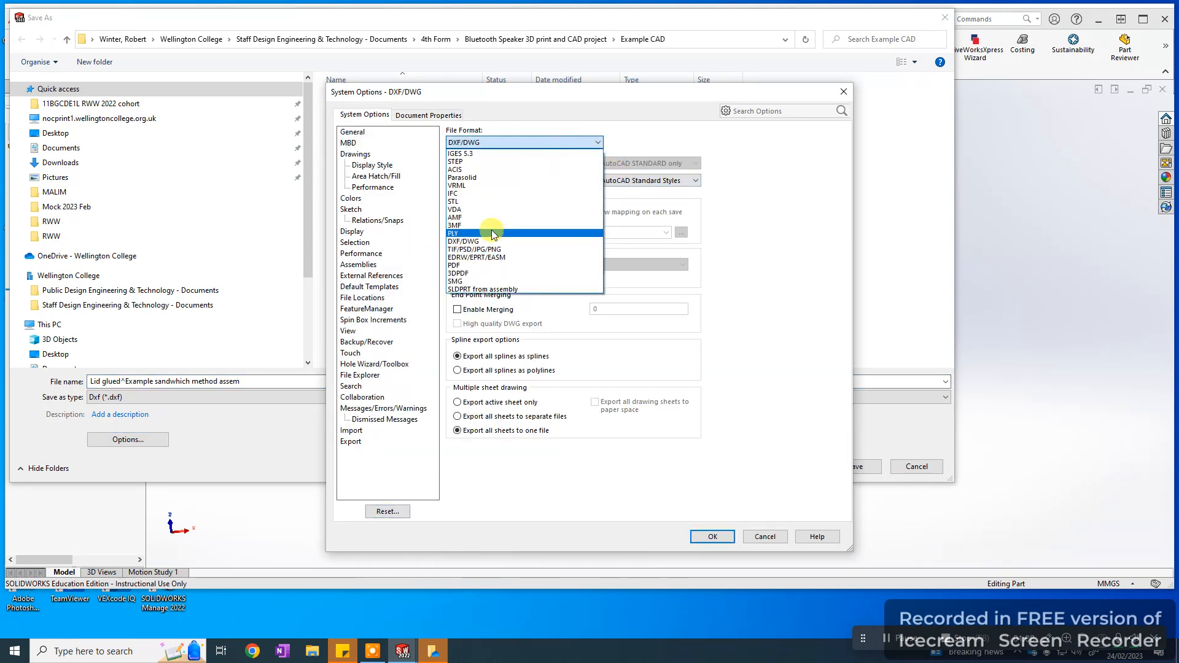
click(489, 242)
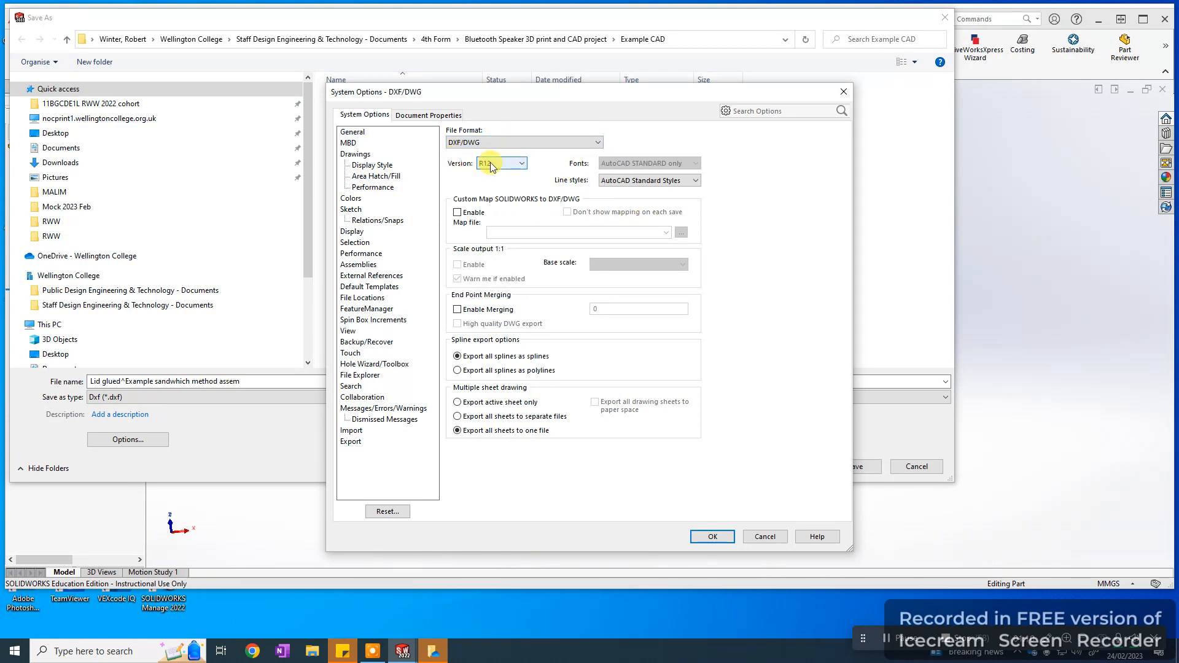
click(714, 537)
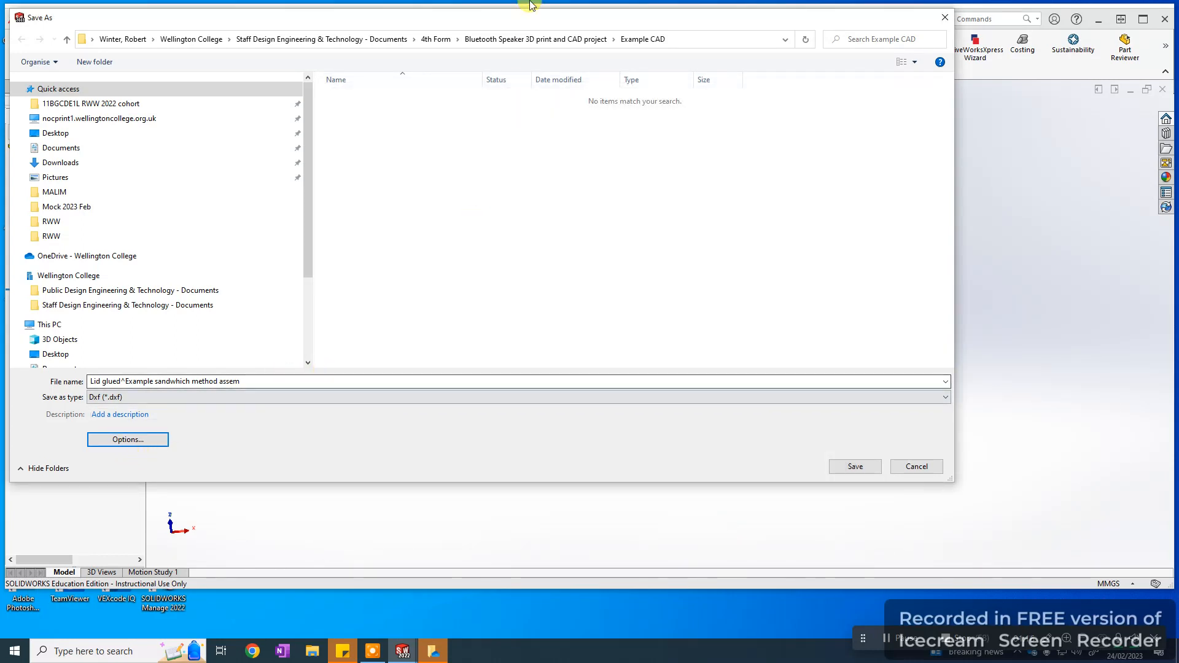
Create a folder named Temp in OneDrive - Wellington College and open it as the save location
drag(474, 17, 504, 36)
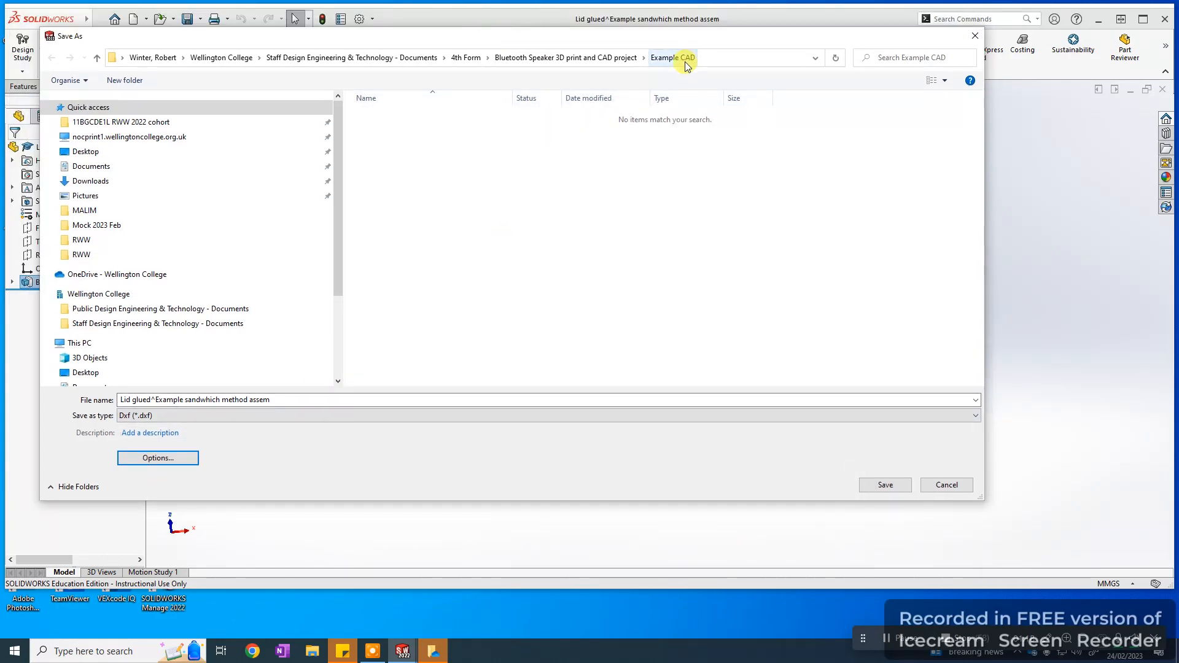
drag(341, 279, 355, 224)
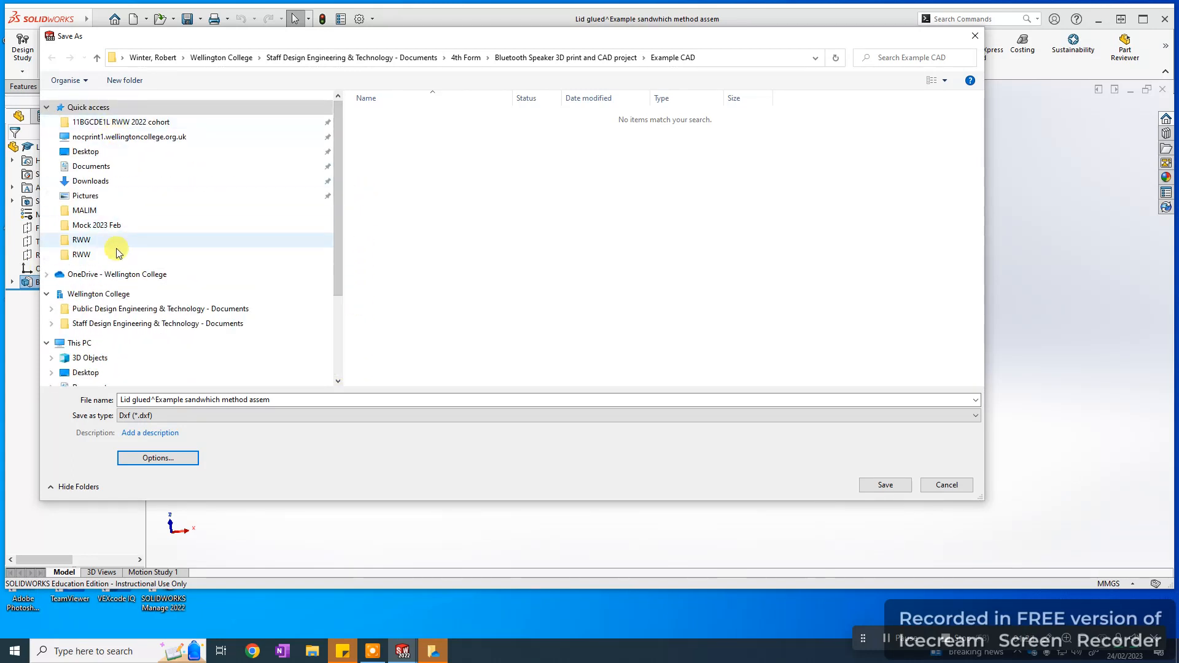
scroll(148, 209, down, 2)
click(92, 289)
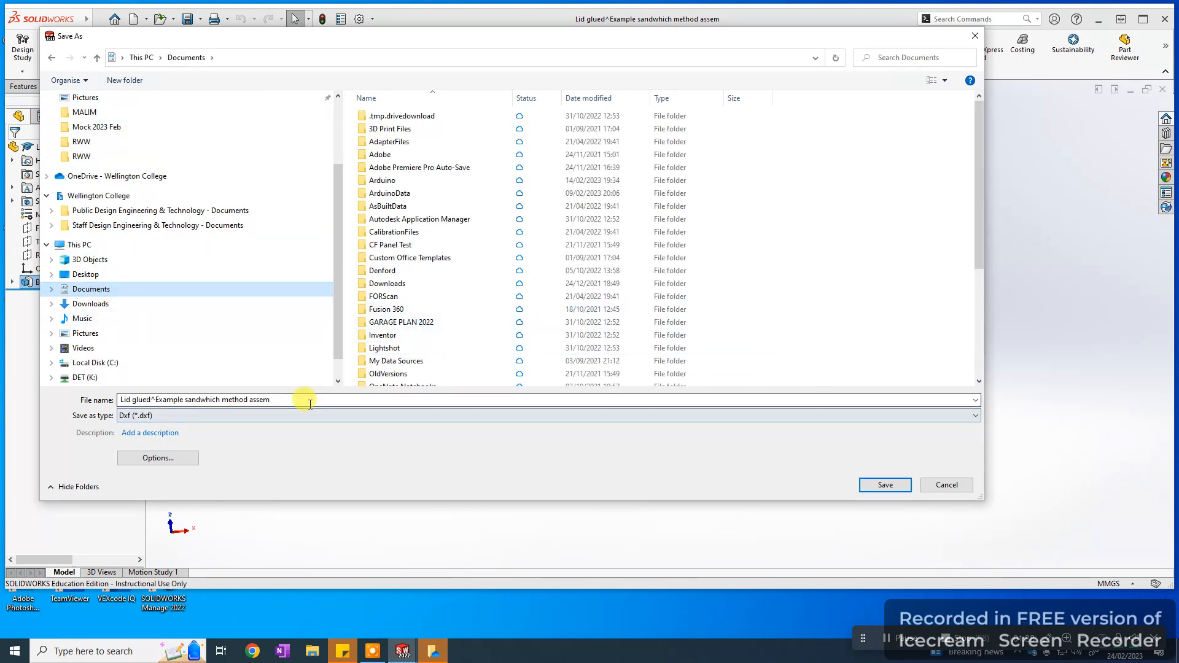
scroll(186, 226, up, 2)
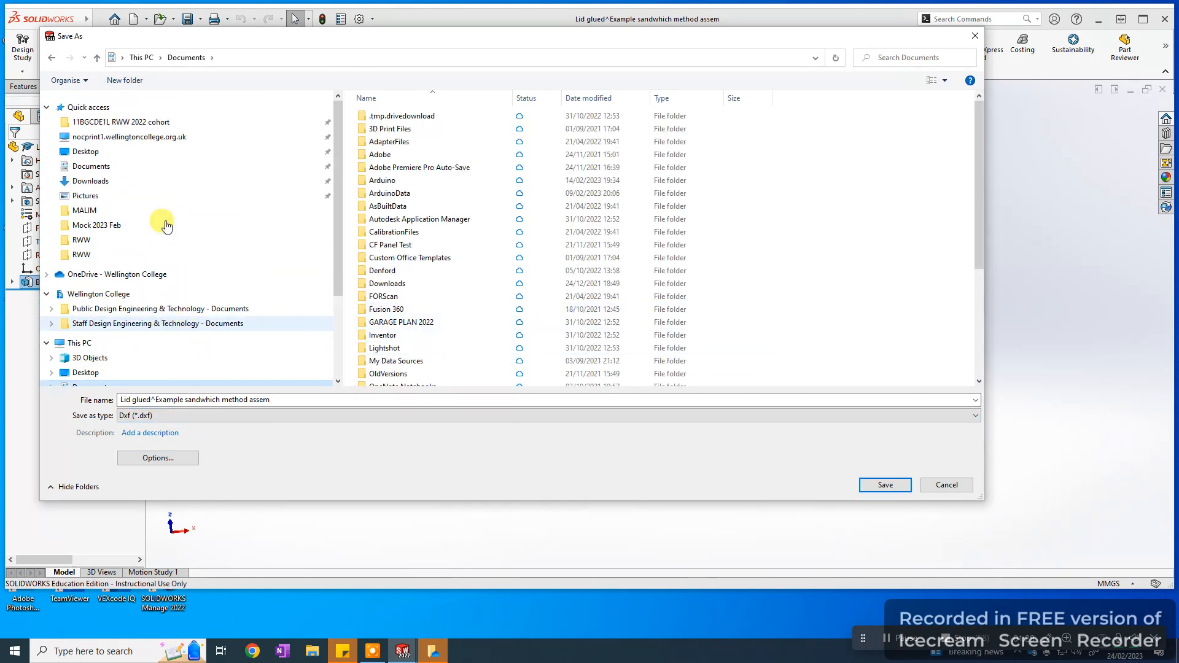
click(108, 274)
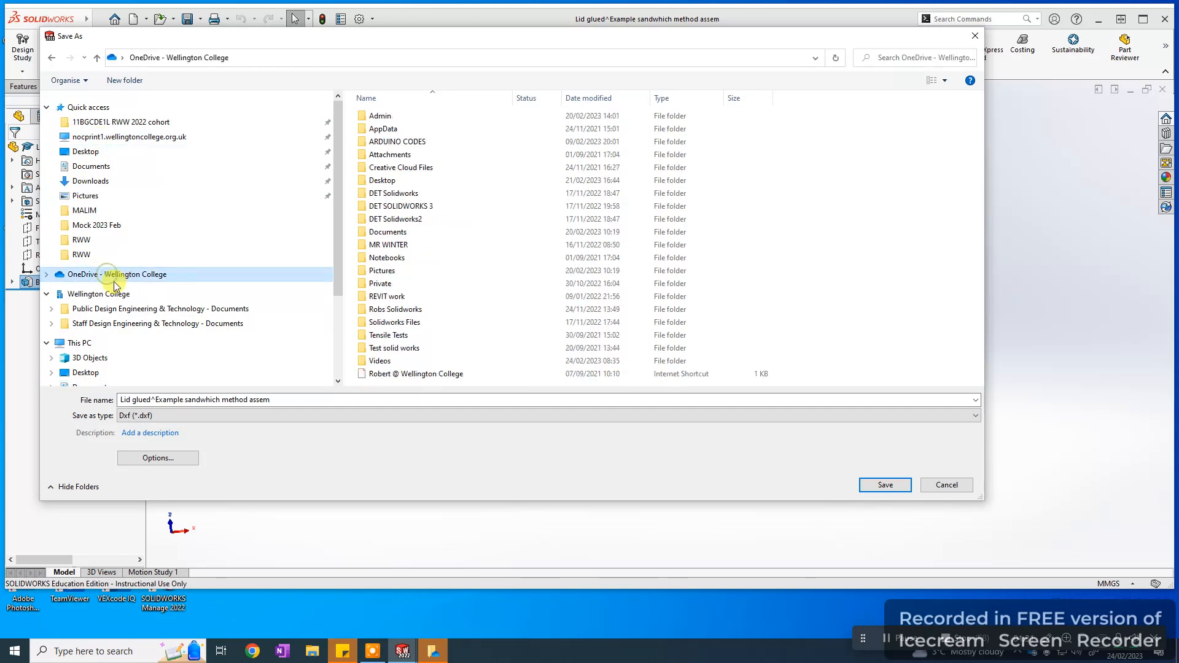
click(125, 81)
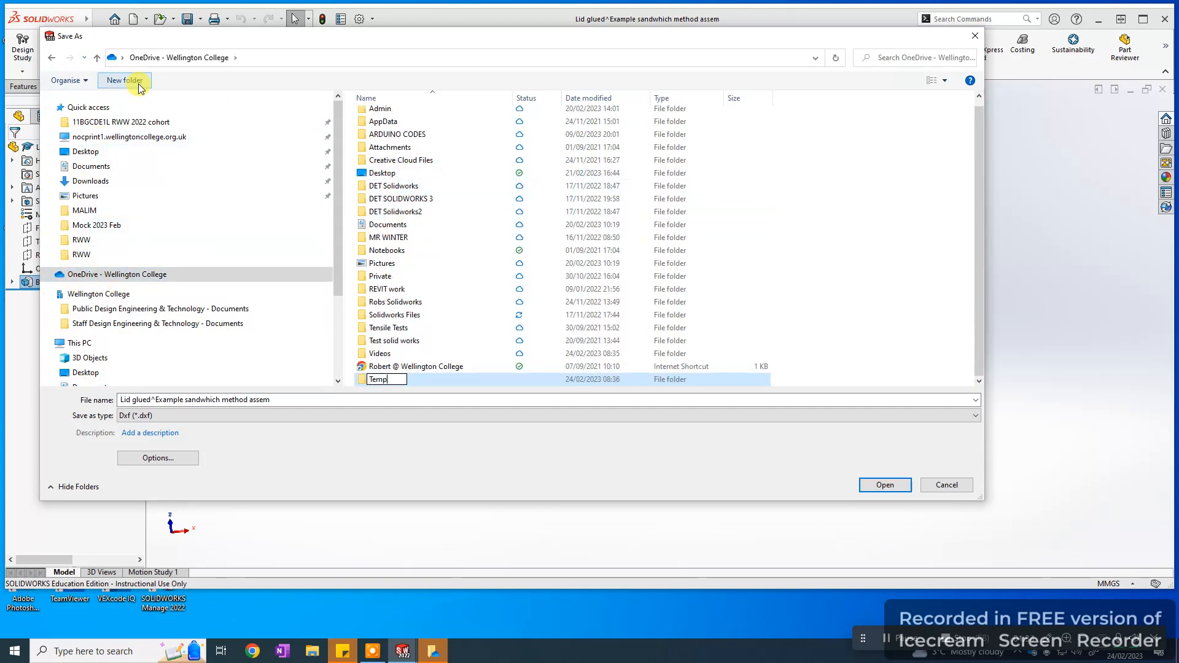
key(Return)
key(Return)
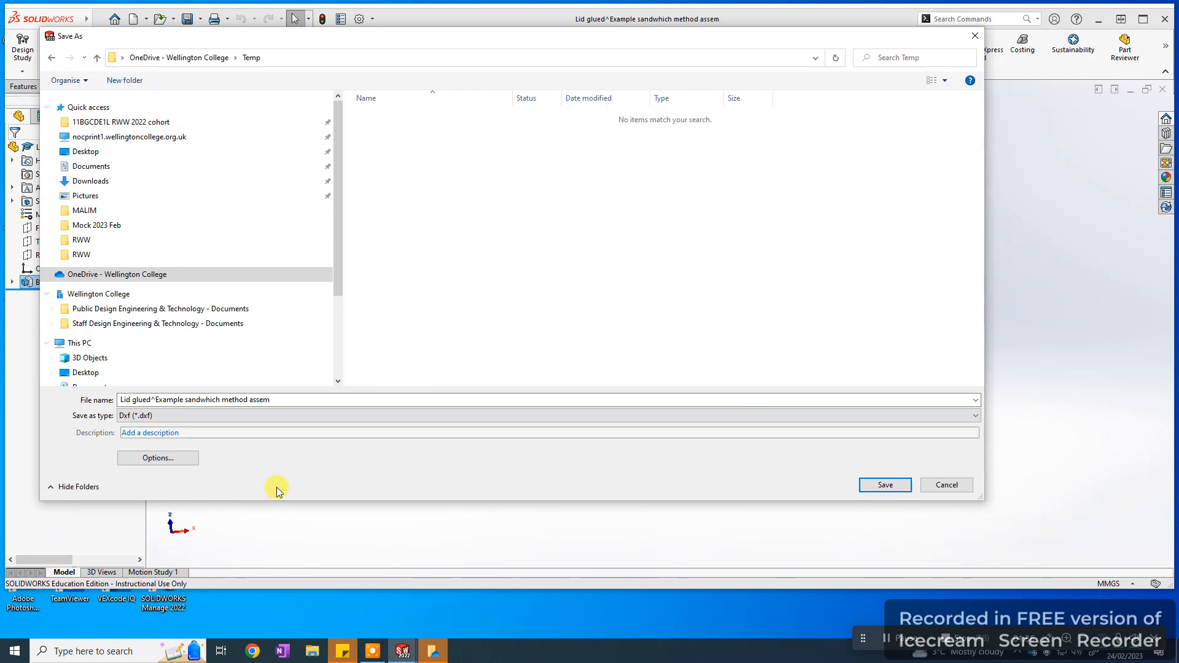
Name the DXF file "Lid x1" and save the ring face to it as a single-file export
triple_click(291, 403)
text(Lid x1)
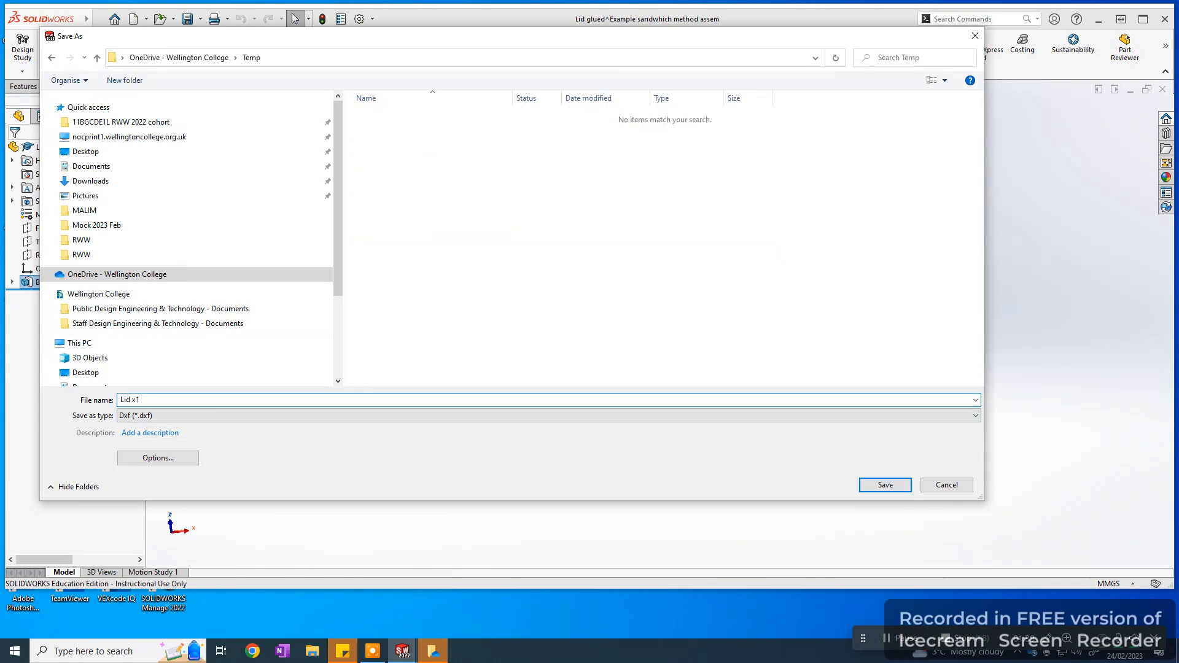
key(Return)
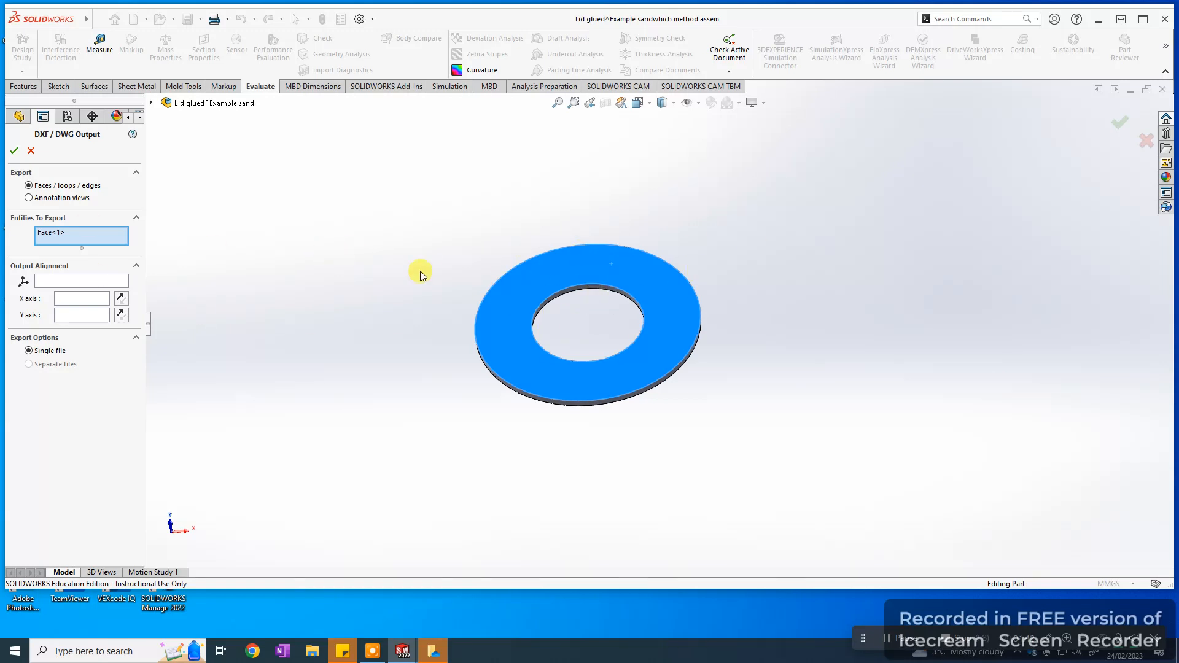
click(15, 152)
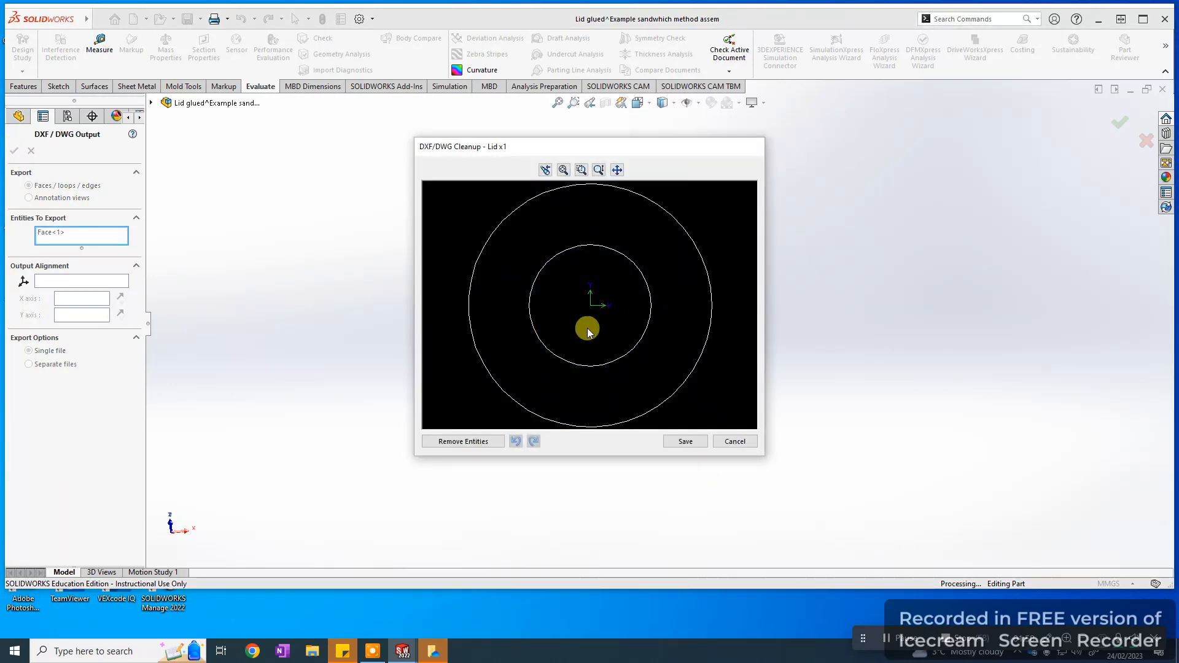
click(682, 443)
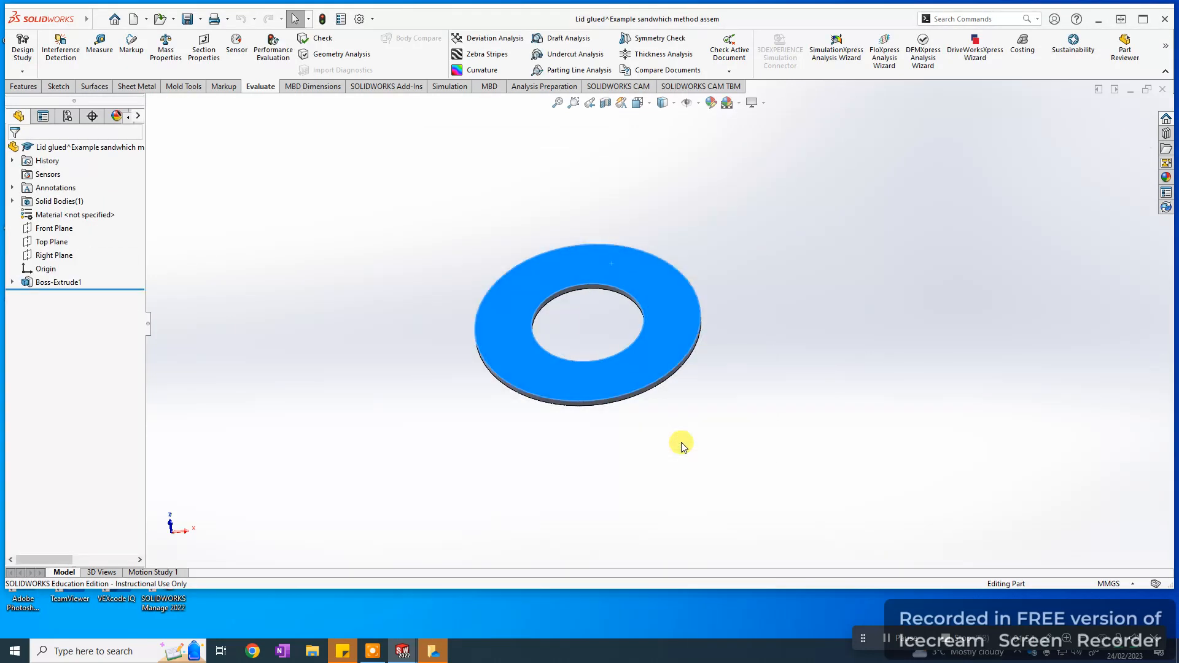
Close the glued lid part and open the screwed lid from the opposite end of the tube assembly
click(711, 237)
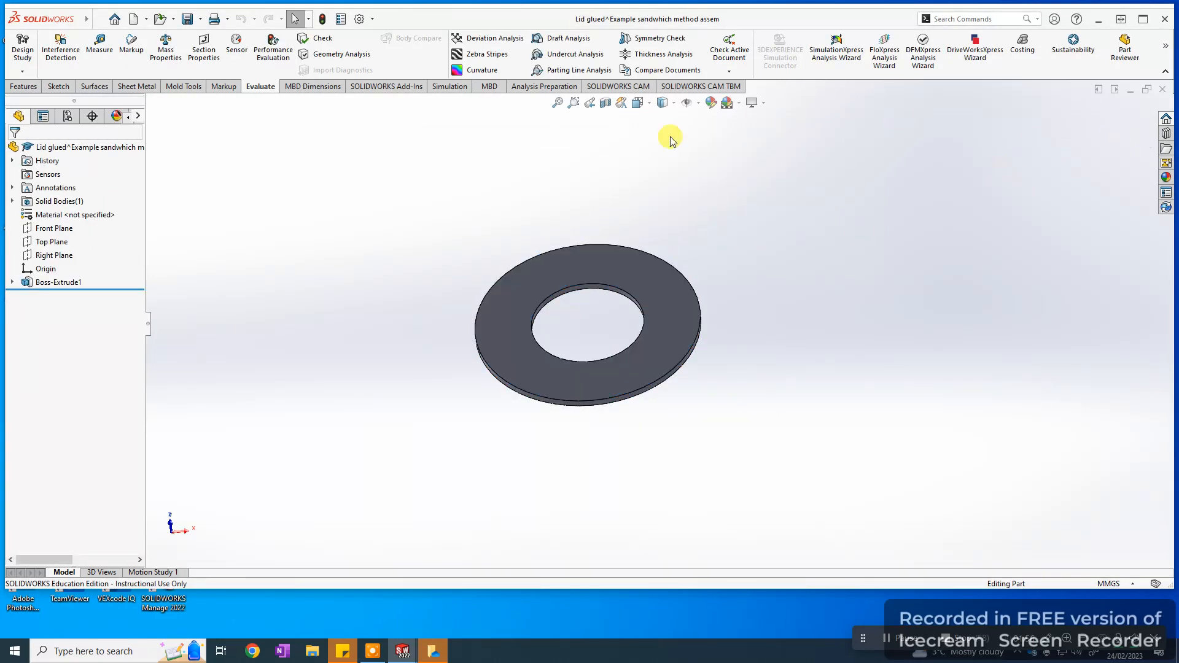
click(1164, 90)
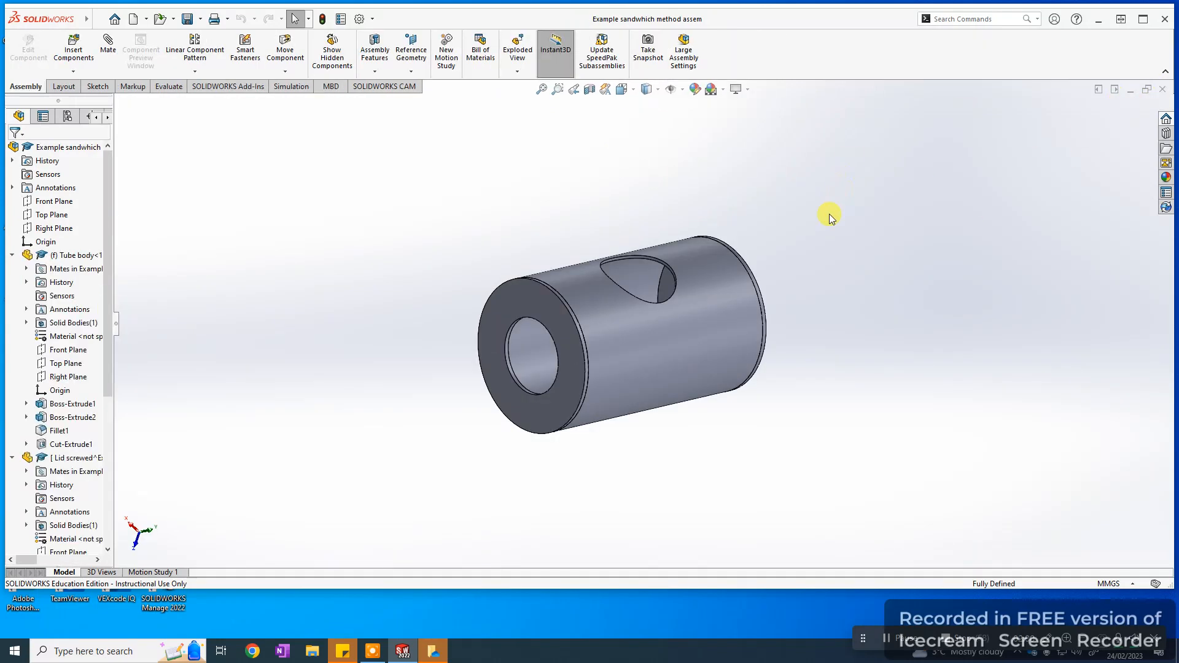
middle_drag(893, 384, 677, 234)
click(677, 233)
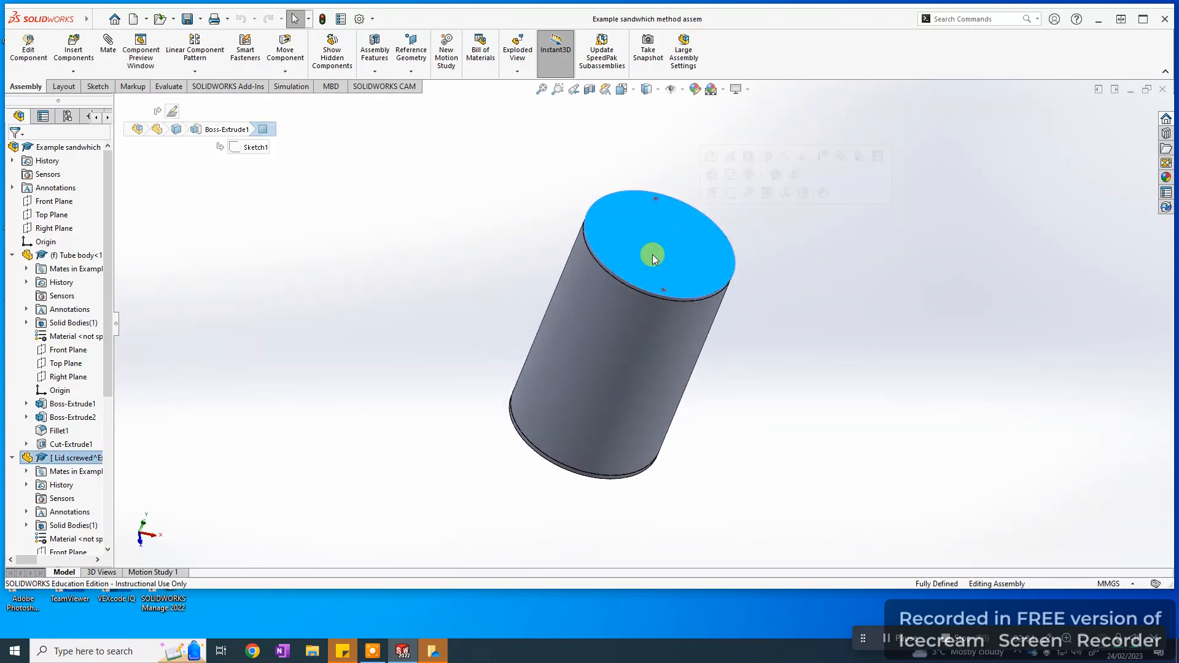
right_click(650, 253)
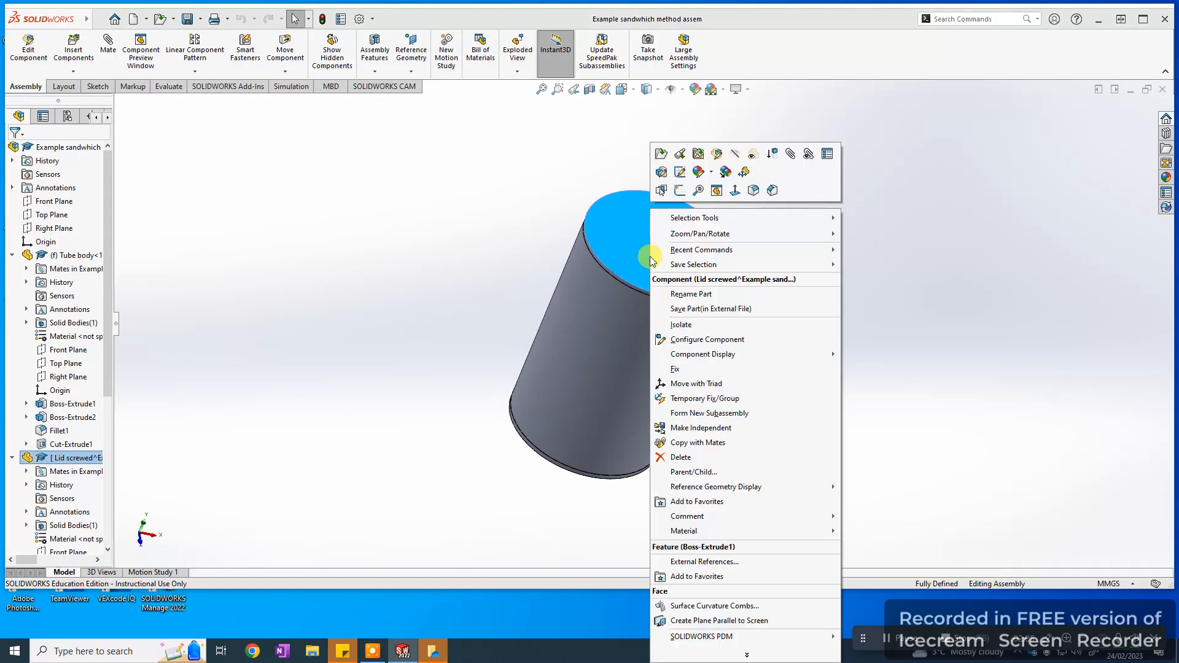
click(661, 153)
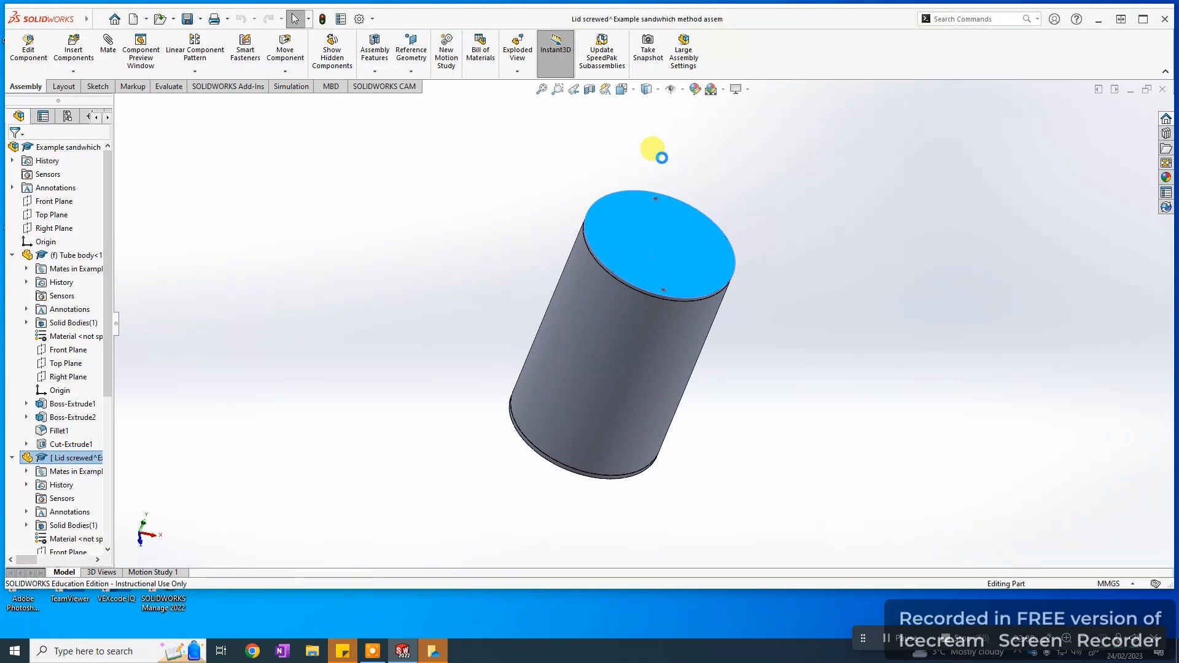
Start exporting the screwed lid's flat circular face as a DXF named "Lid screw x 1" in the Temp folder
click(591, 322)
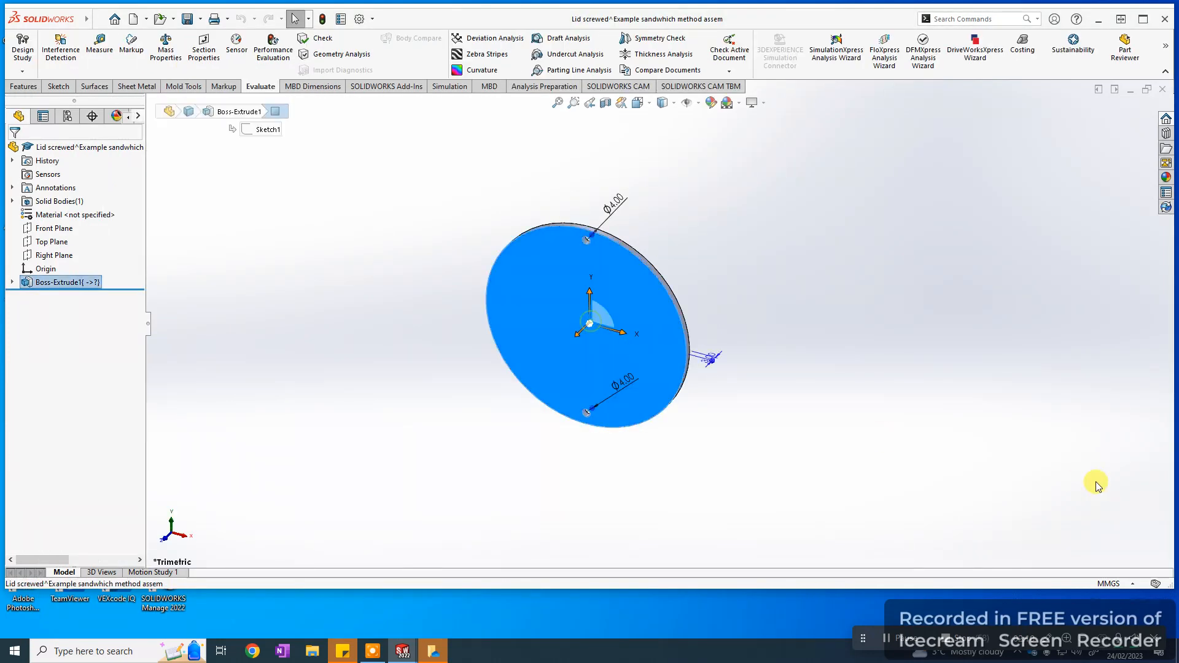
right_click(615, 287)
click(671, 551)
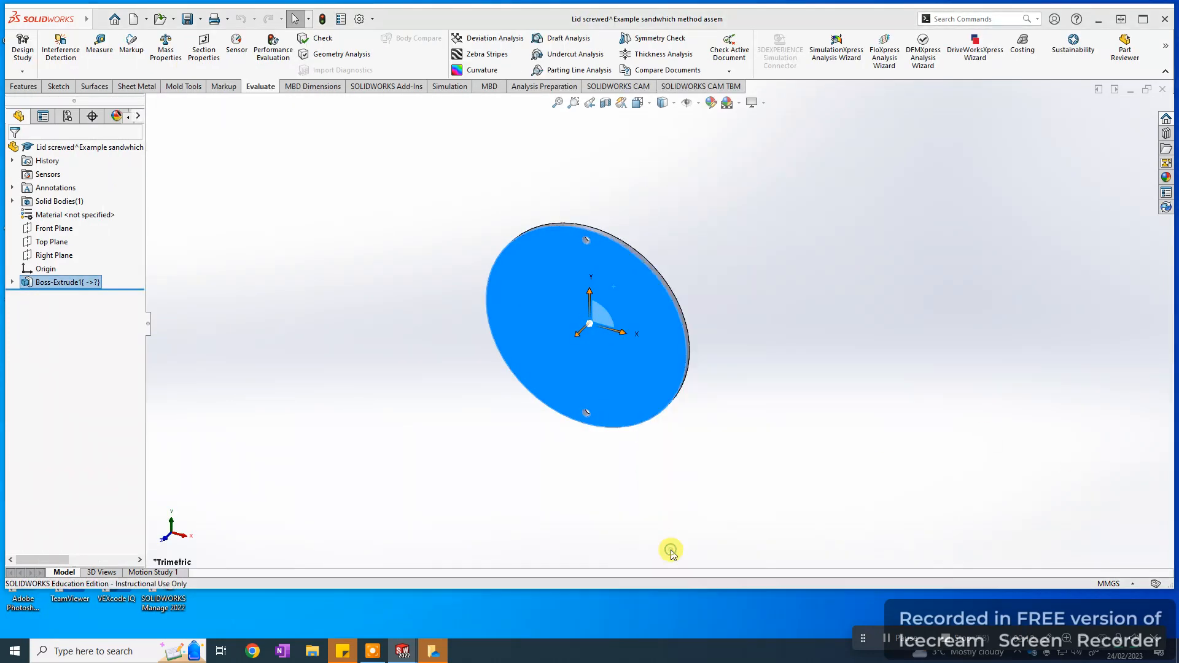
click(616, 344)
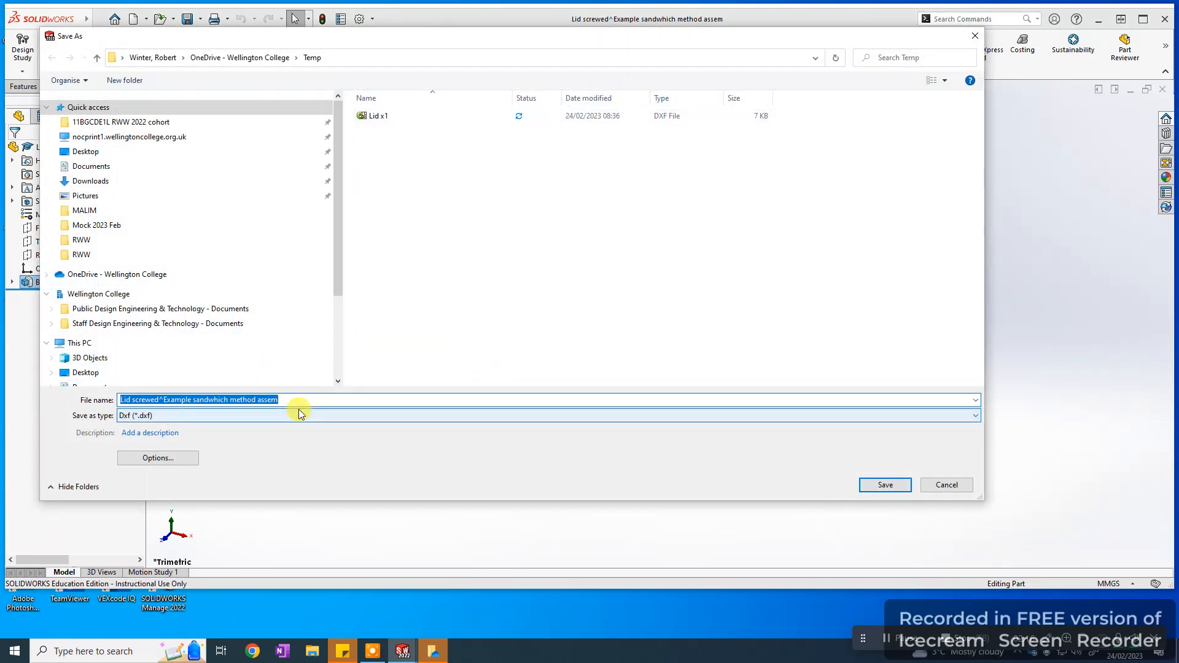
text(Lid screw x 1)
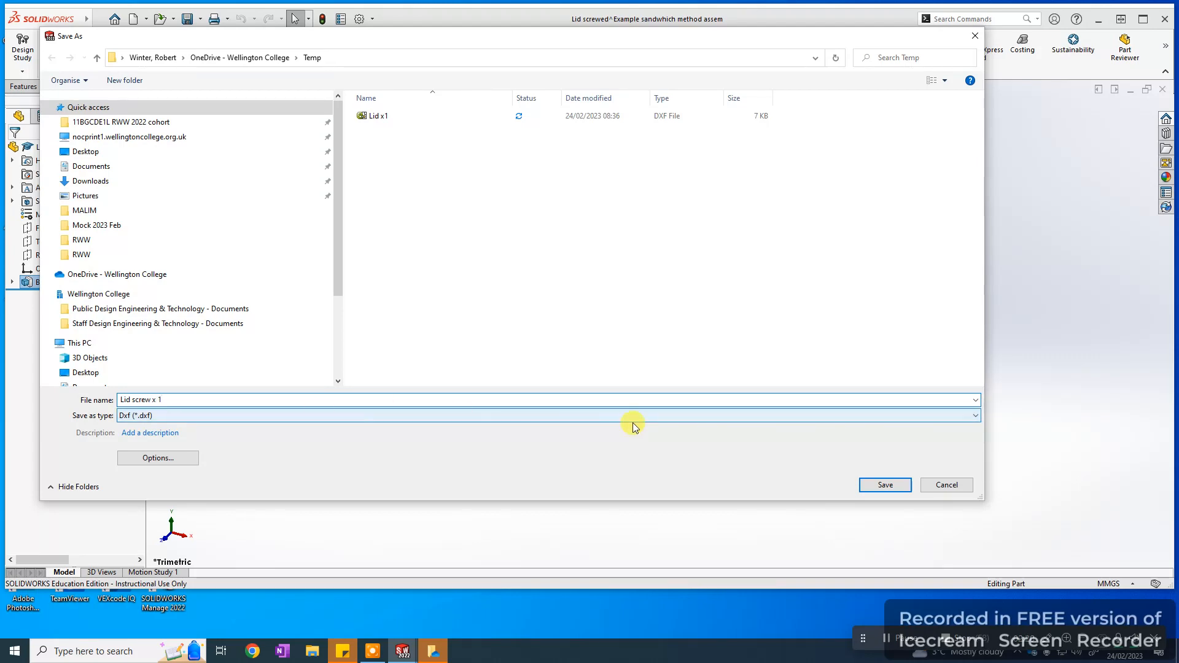
click(886, 485)
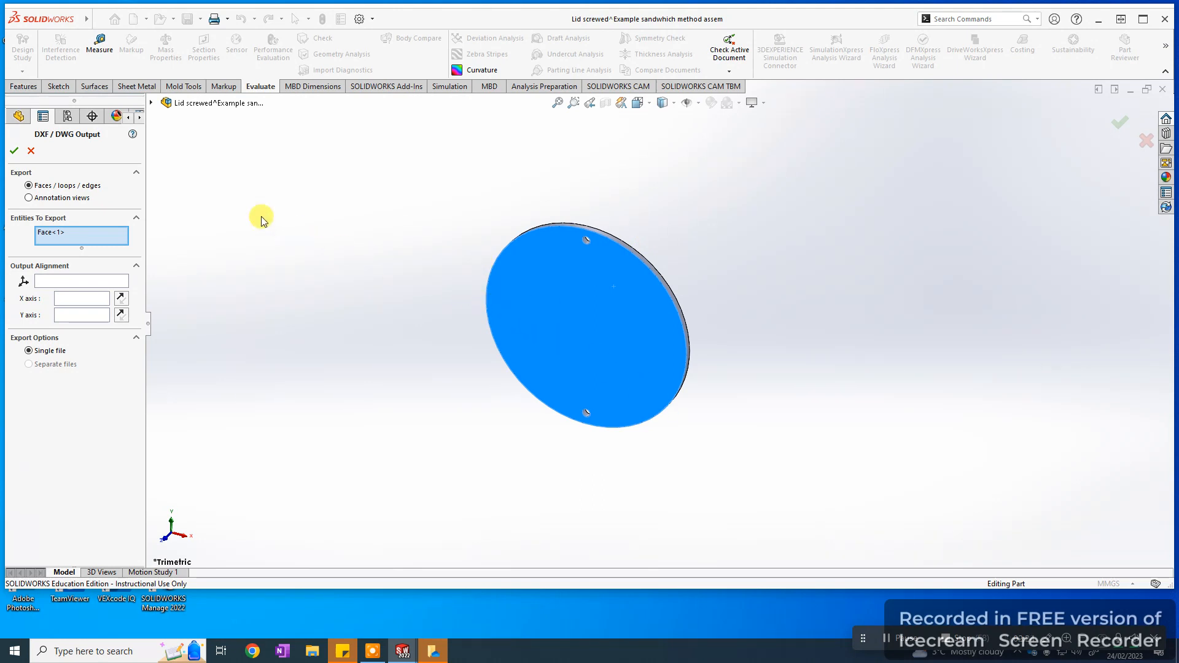
Output the selected face as a single file and save it from the DXF cleanup preview
click(14, 151)
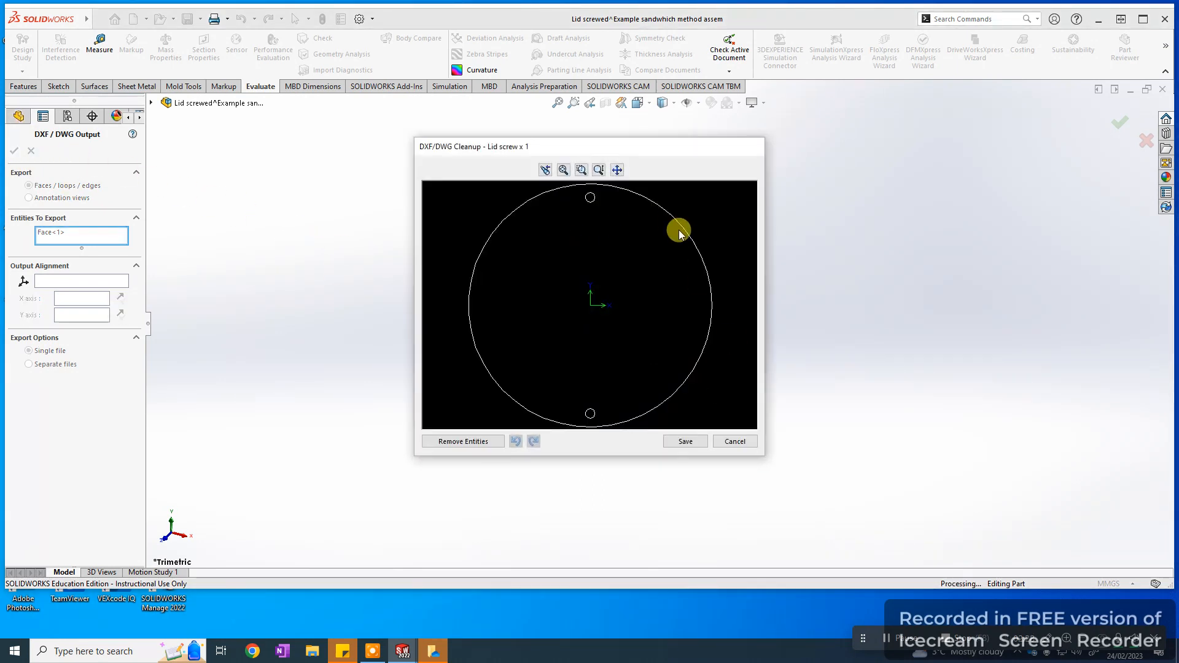
click(686, 442)
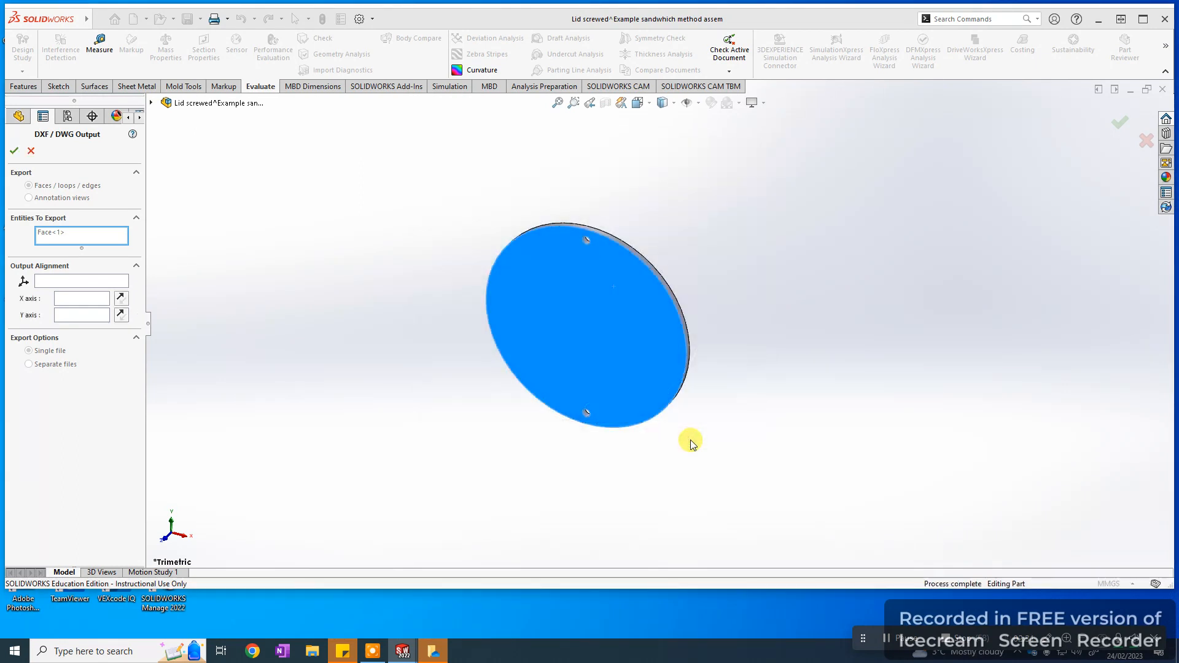
click(794, 347)
Minimize SOLIDWORKS, dismiss the OneDrive reminder and open TechSoft Design V3
click(1099, 19)
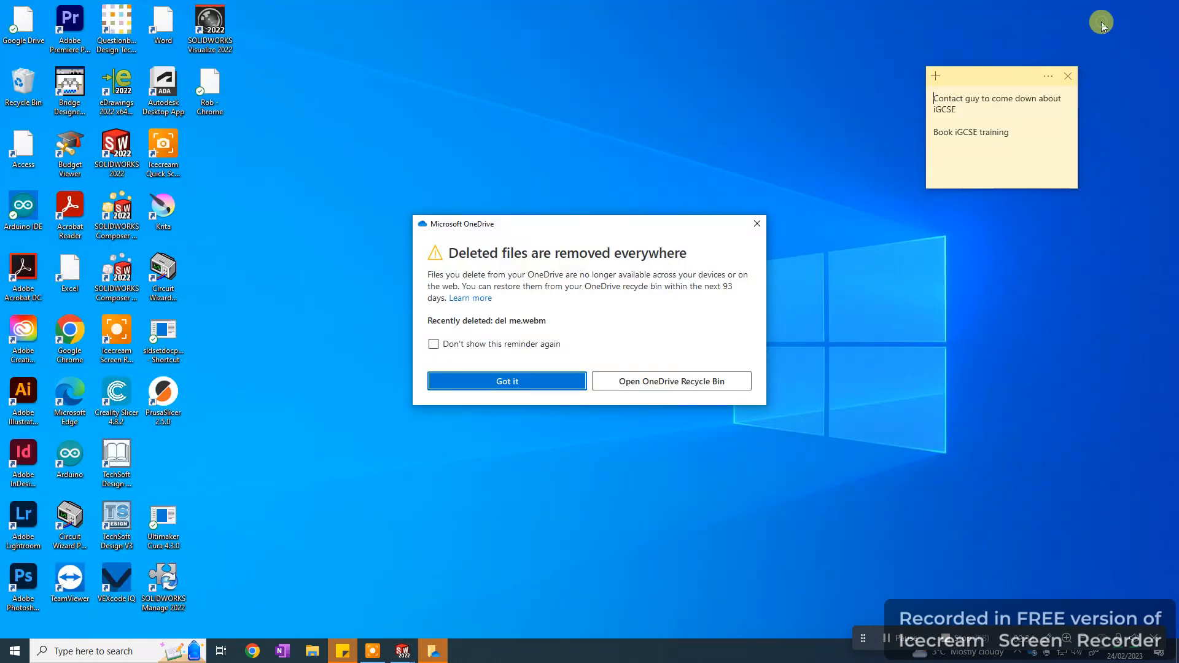
click(760, 224)
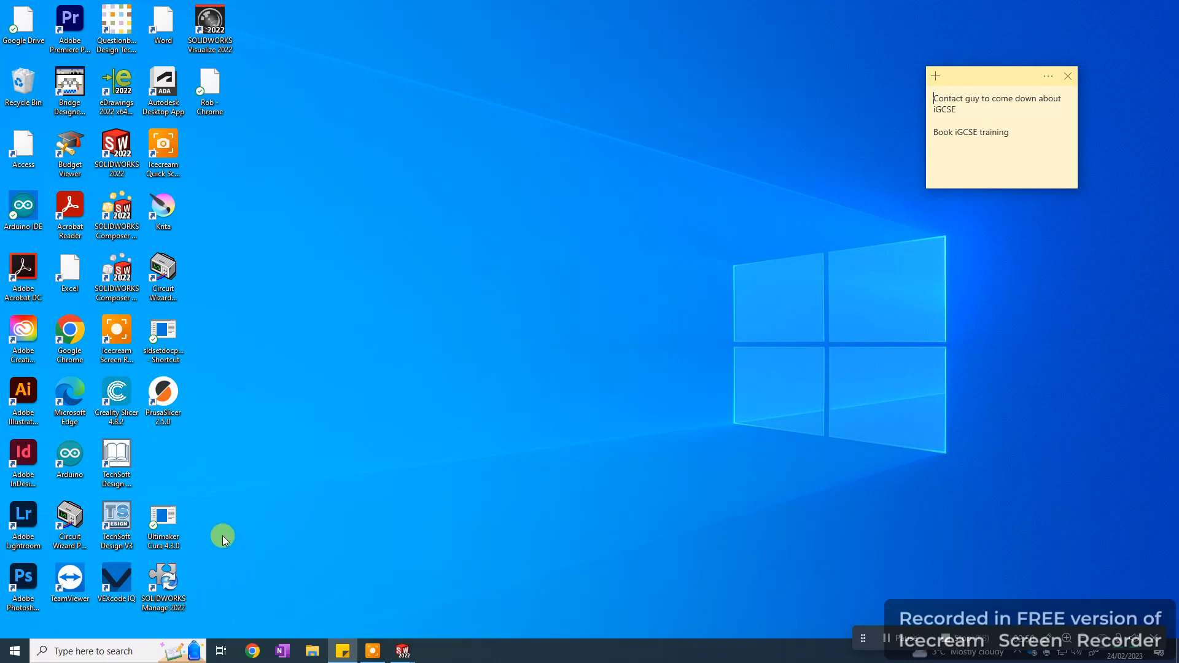
double_click(118, 521)
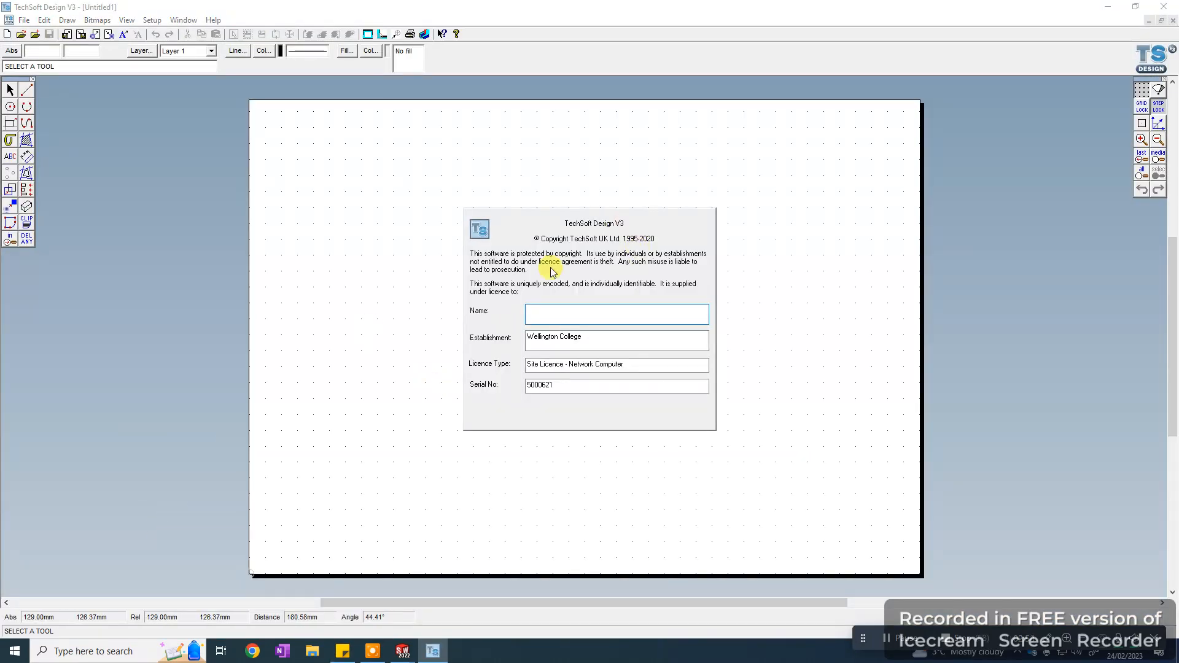
Start a file import and open the Temp folder in OneDrive - Wellington College
click(25, 20)
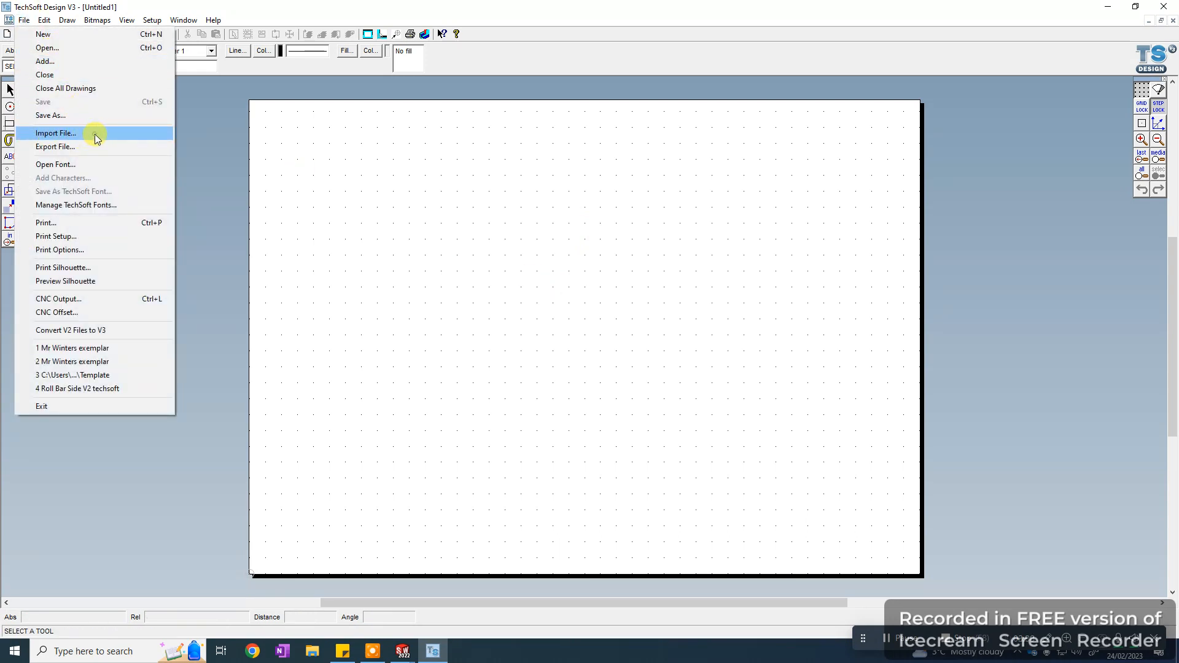
click(96, 137)
click(477, 218)
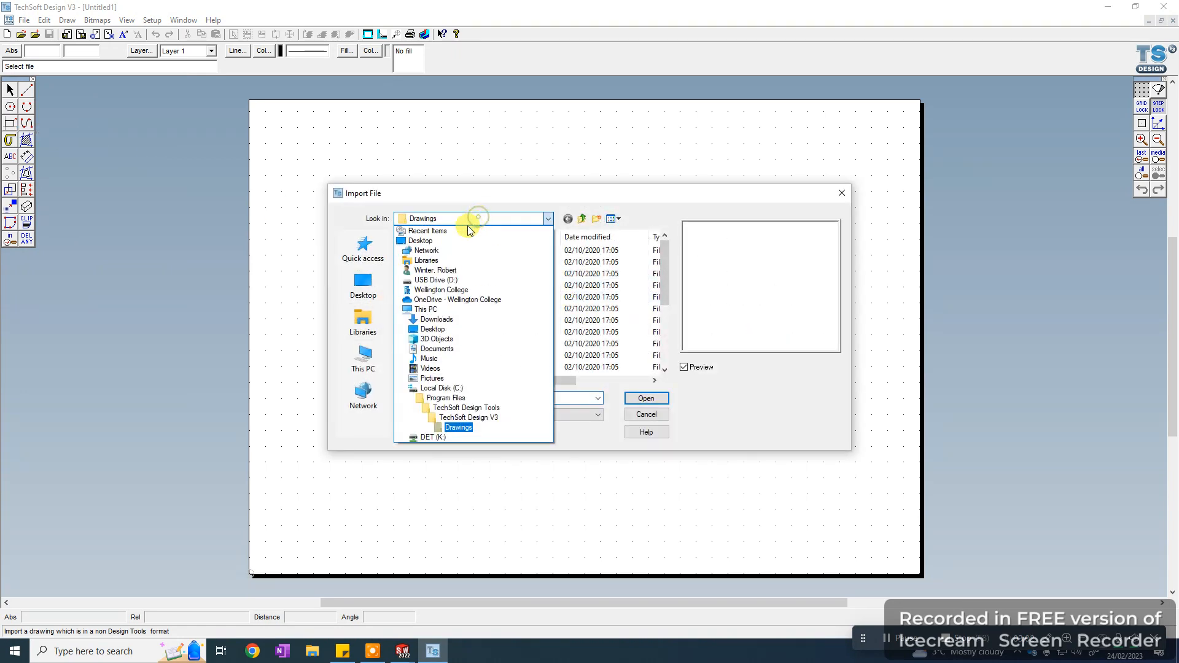
click(467, 220)
click(455, 220)
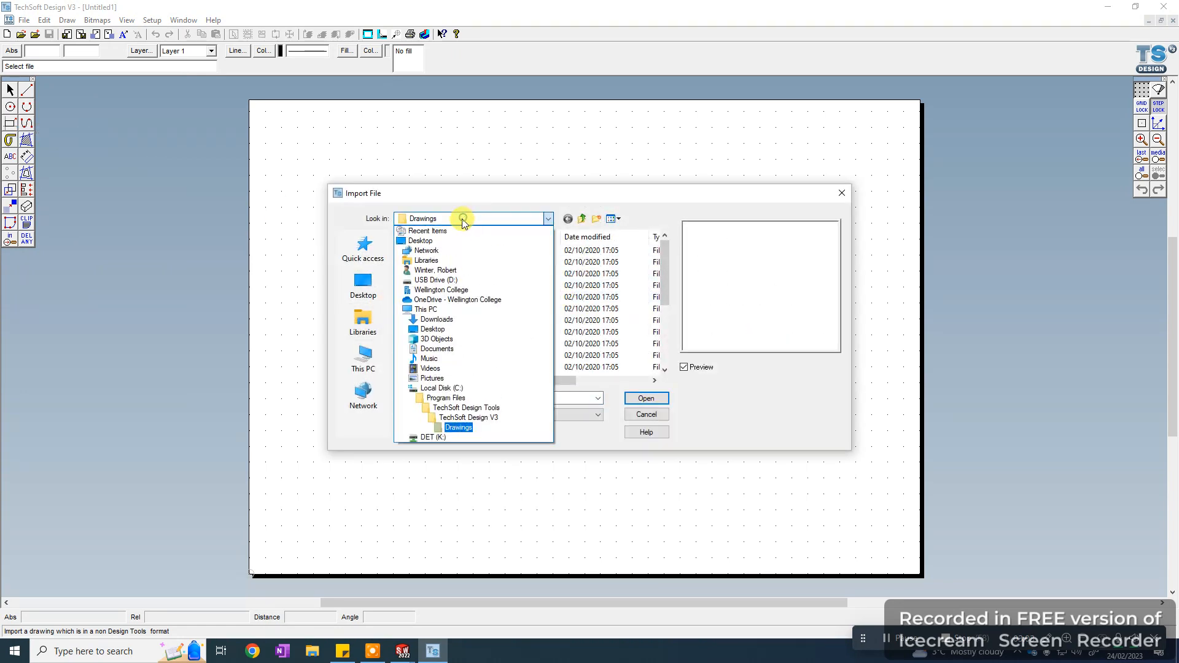
click(434, 300)
scroll(442, 332, down, 5)
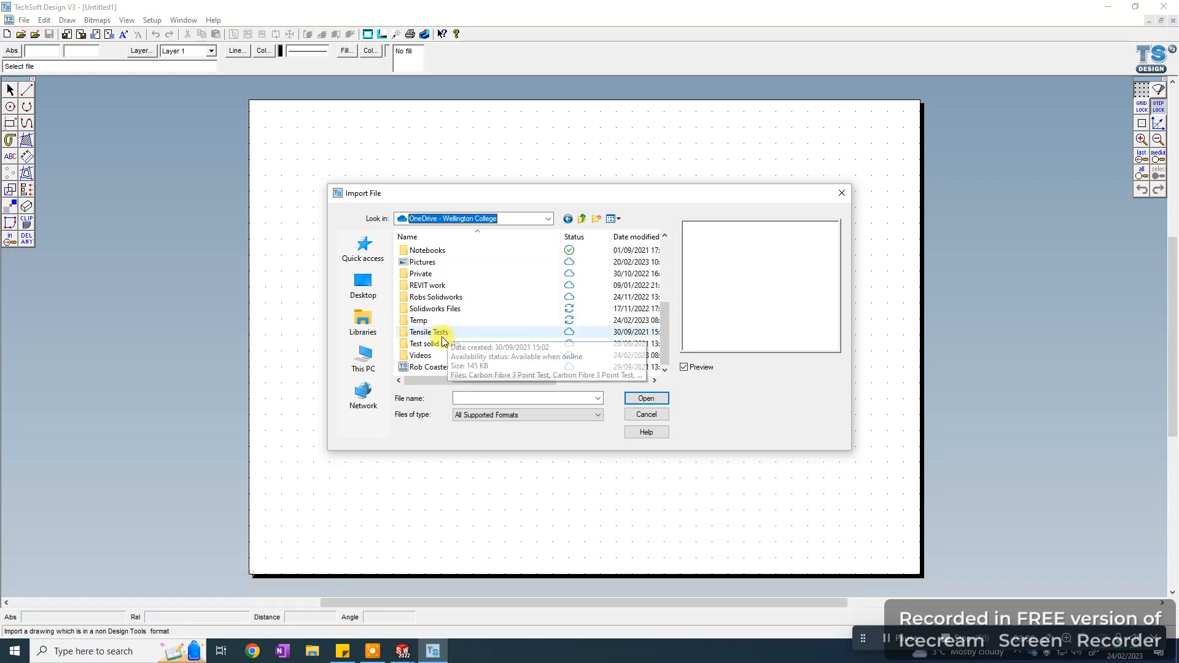
double_click(419, 320)
Import "Lid screw x 1" in millimetres and place it in the upper-left corner of the page
click(427, 251)
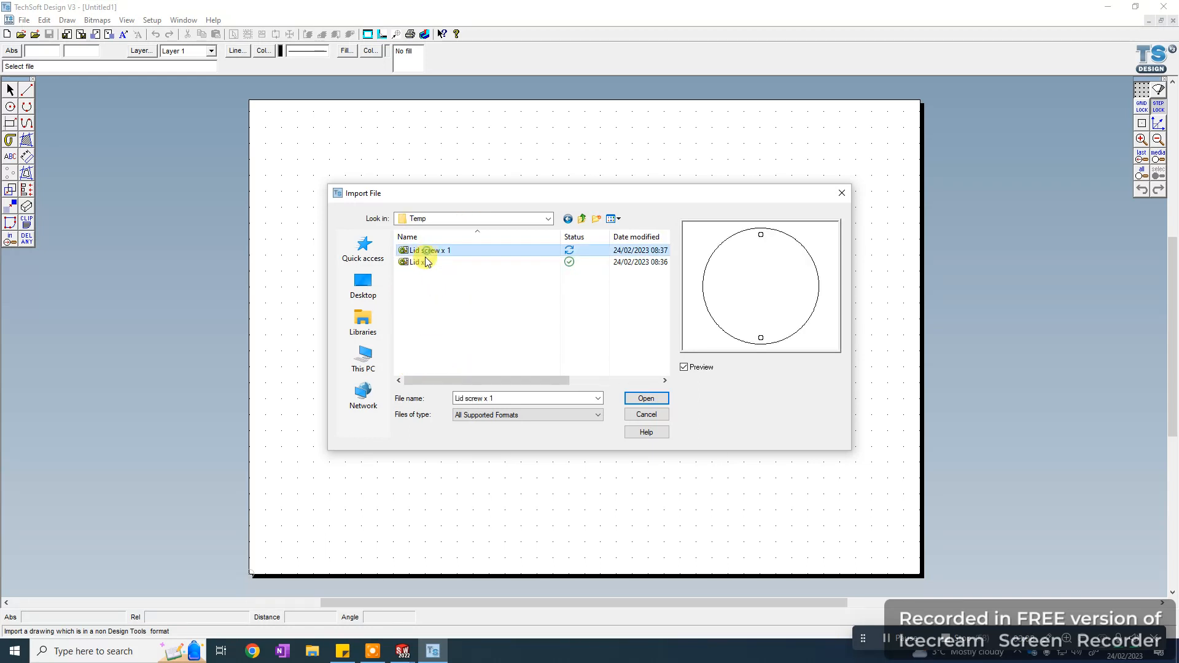
click(633, 396)
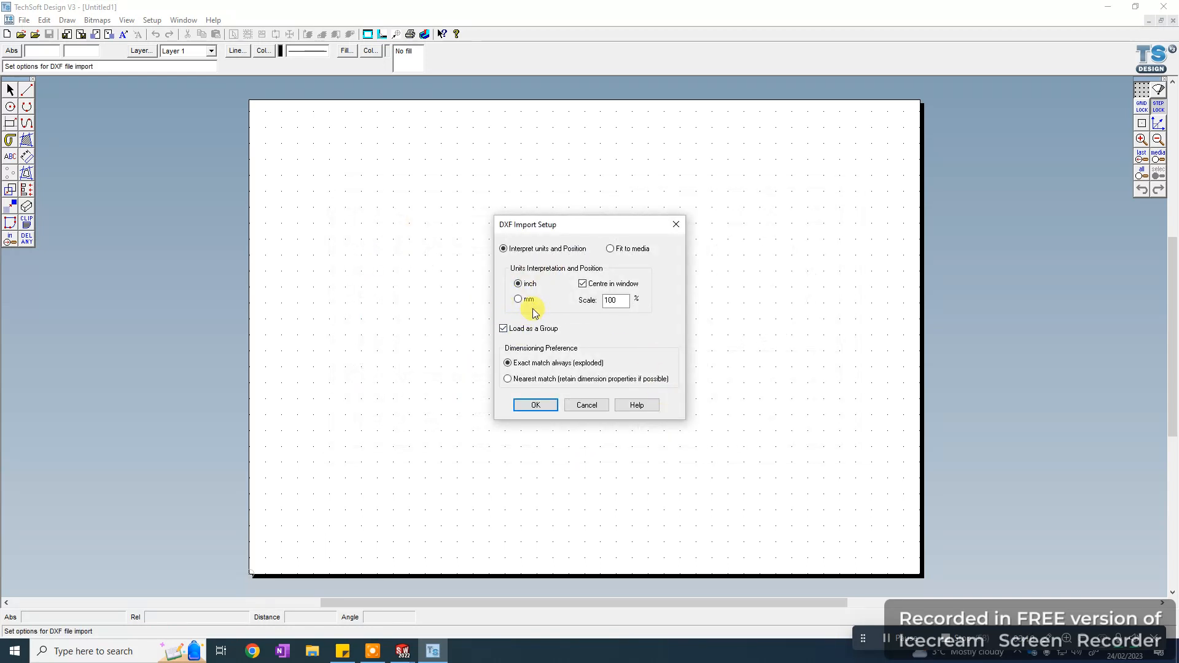
click(516, 408)
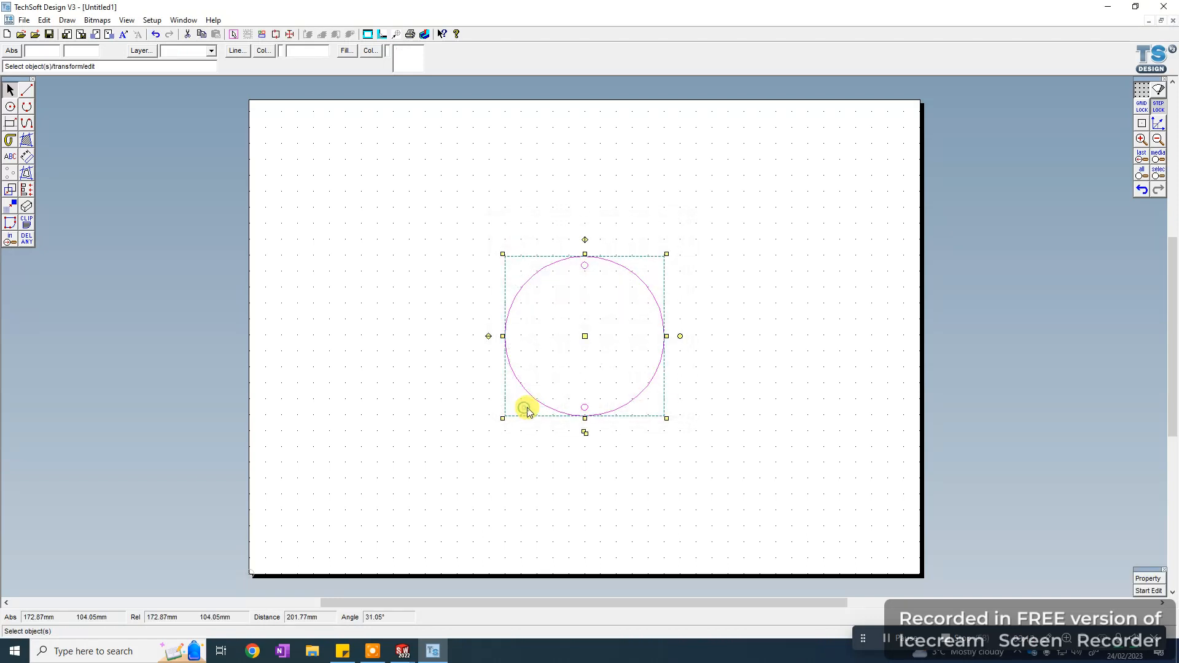
drag(584, 336, 349, 213)
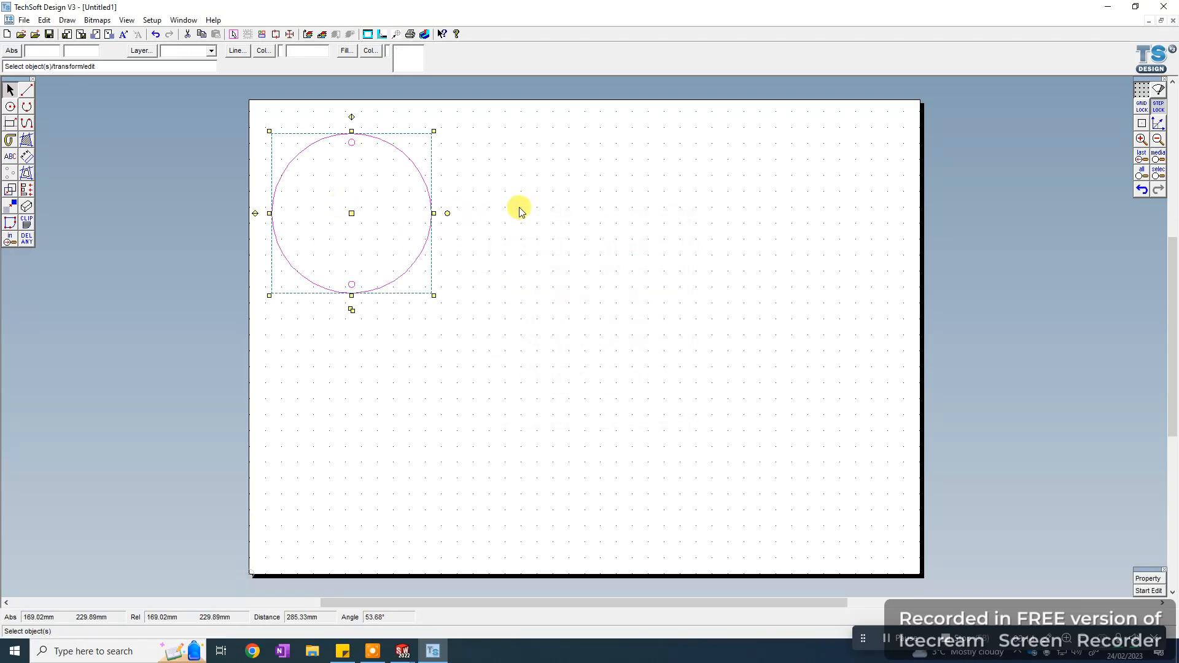
click(519, 209)
Import "Lid x1" in millimetres and place the ring directly right of the screwed lid
click(24, 20)
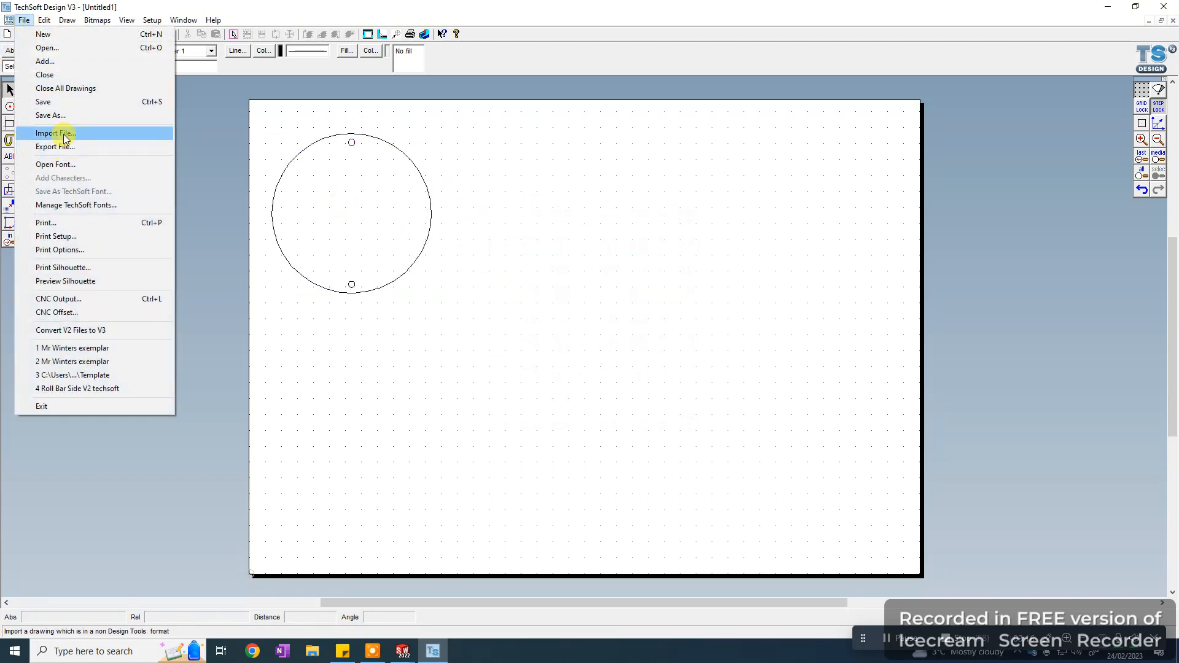
click(55, 133)
click(421, 264)
click(418, 251)
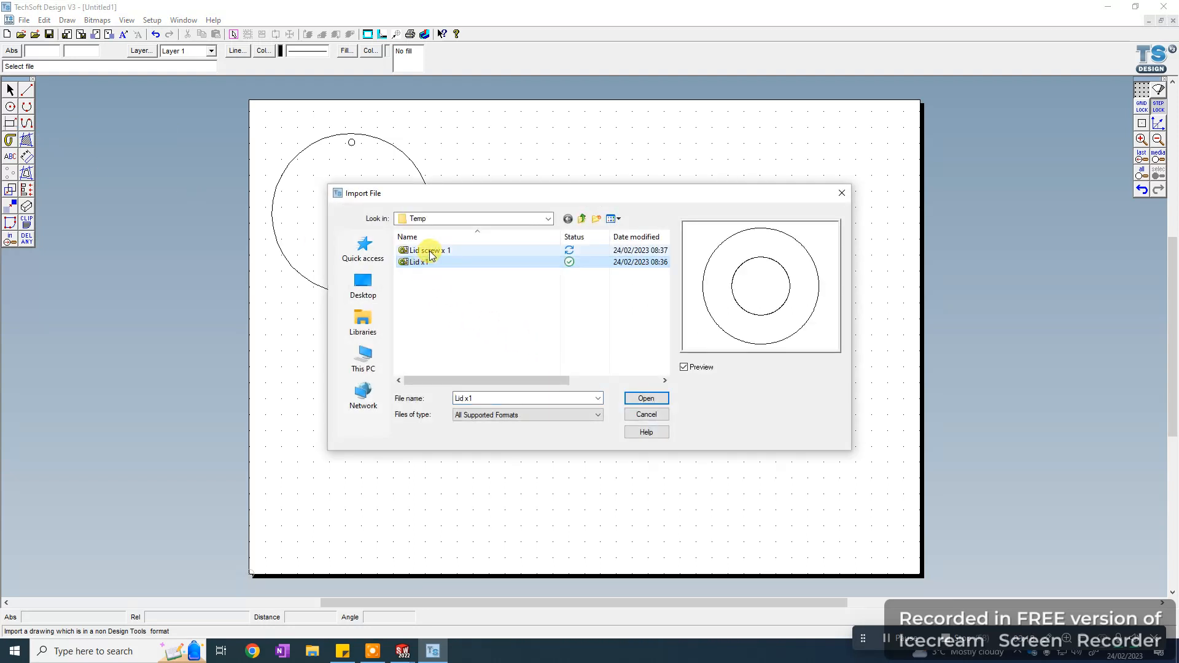
click(415, 263)
click(659, 401)
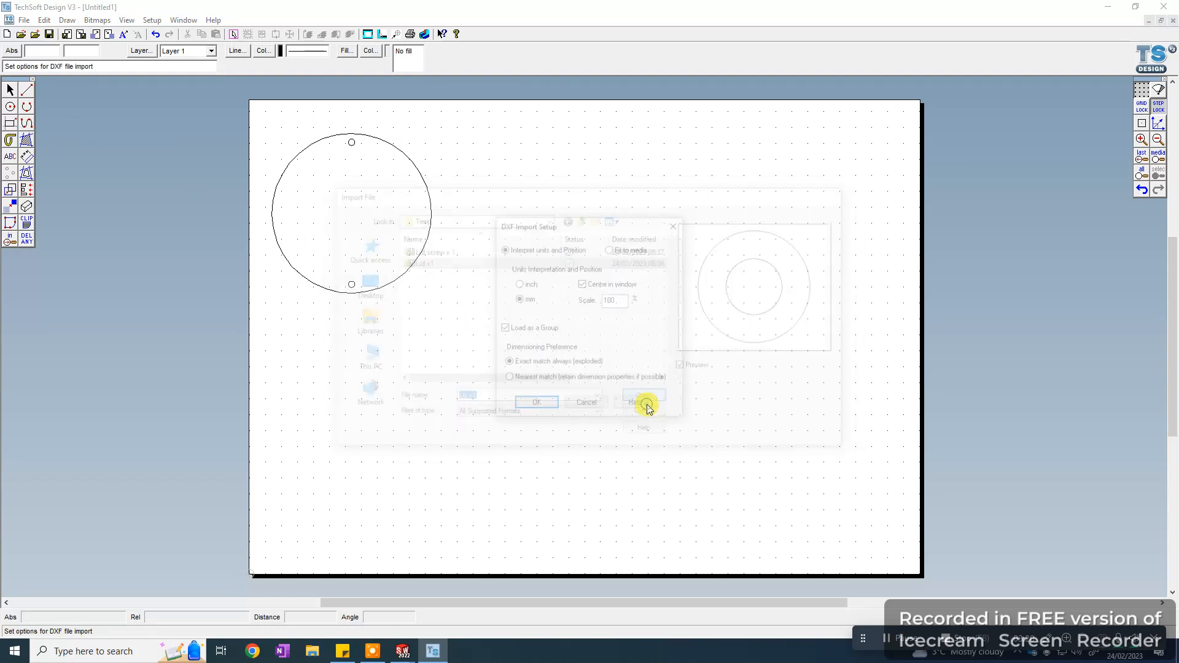
click(544, 409)
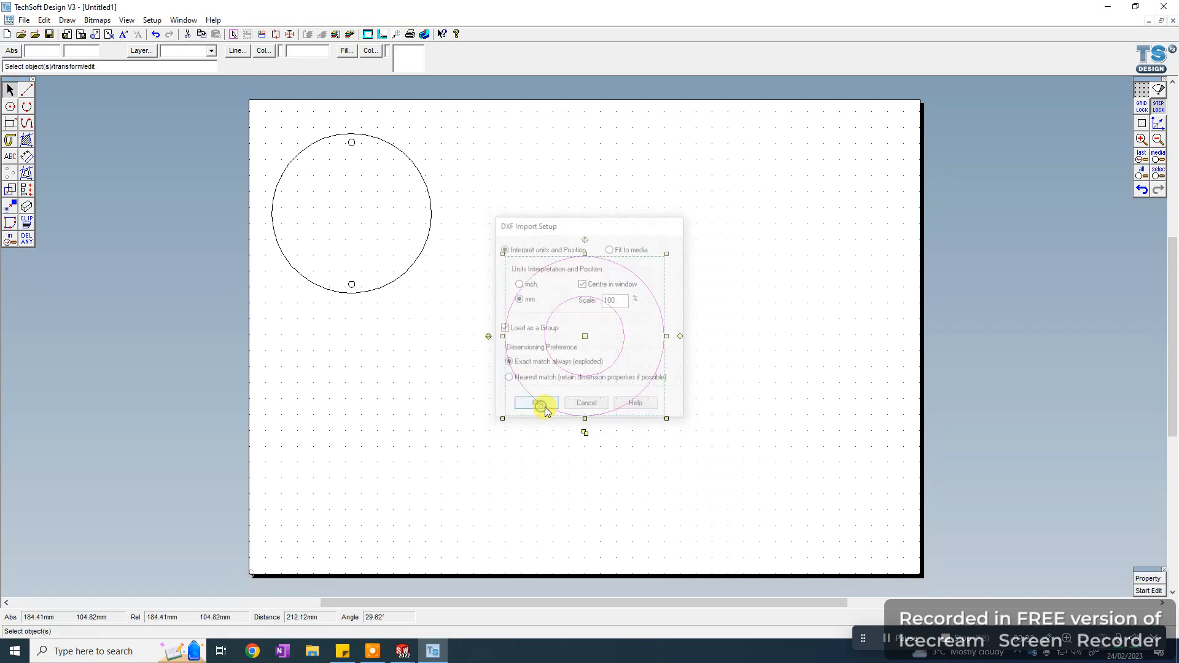
drag(586, 337, 441, 369)
Make two copies of the ring lid and nest them side by side below the existing lids
click(513, 314)
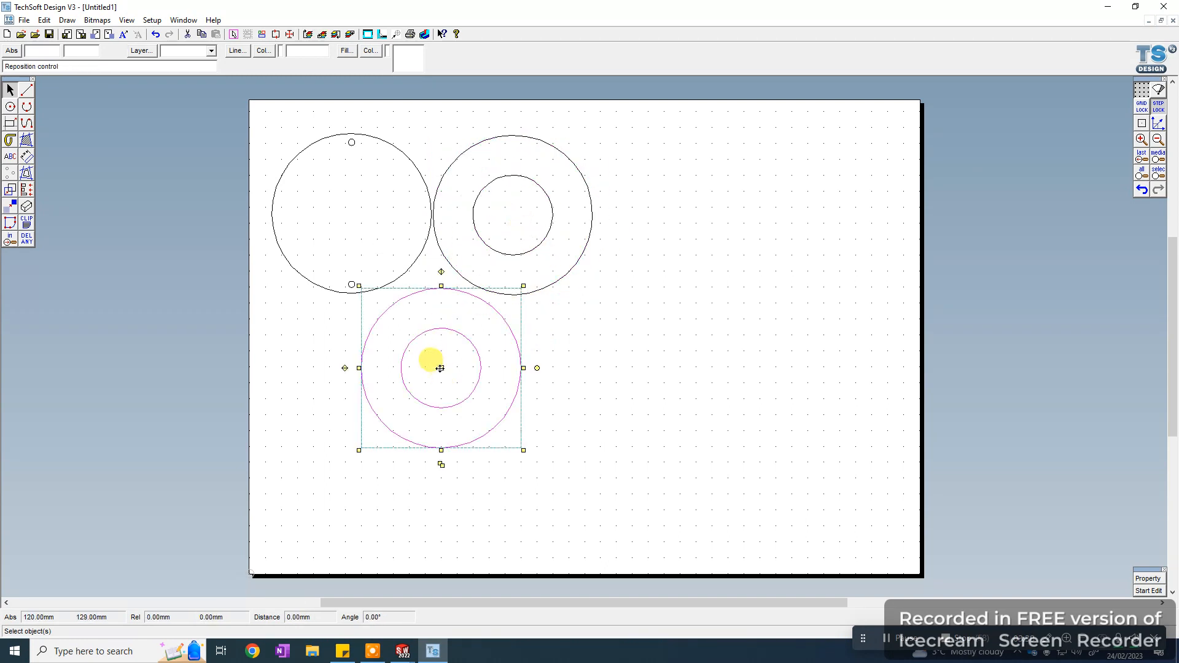
mouse_move(440, 368)
mouse_down()
mouse_move(424, 345)
mouse_move(433, 360)
mouse_up()
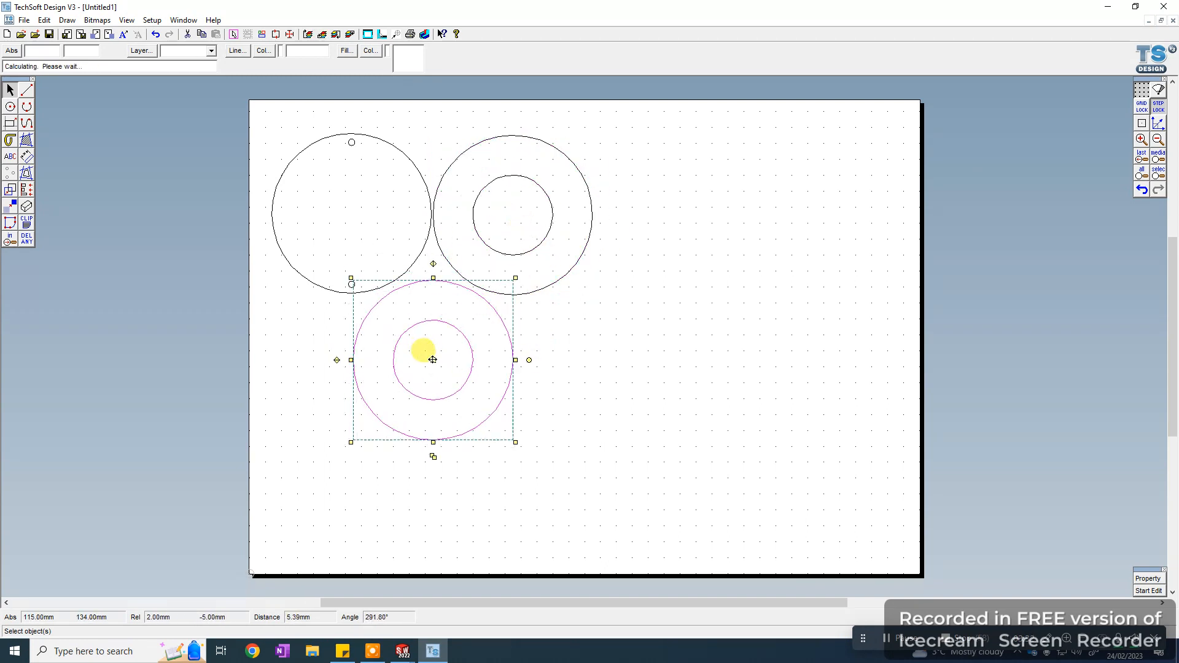
click(646, 373)
click(566, 281)
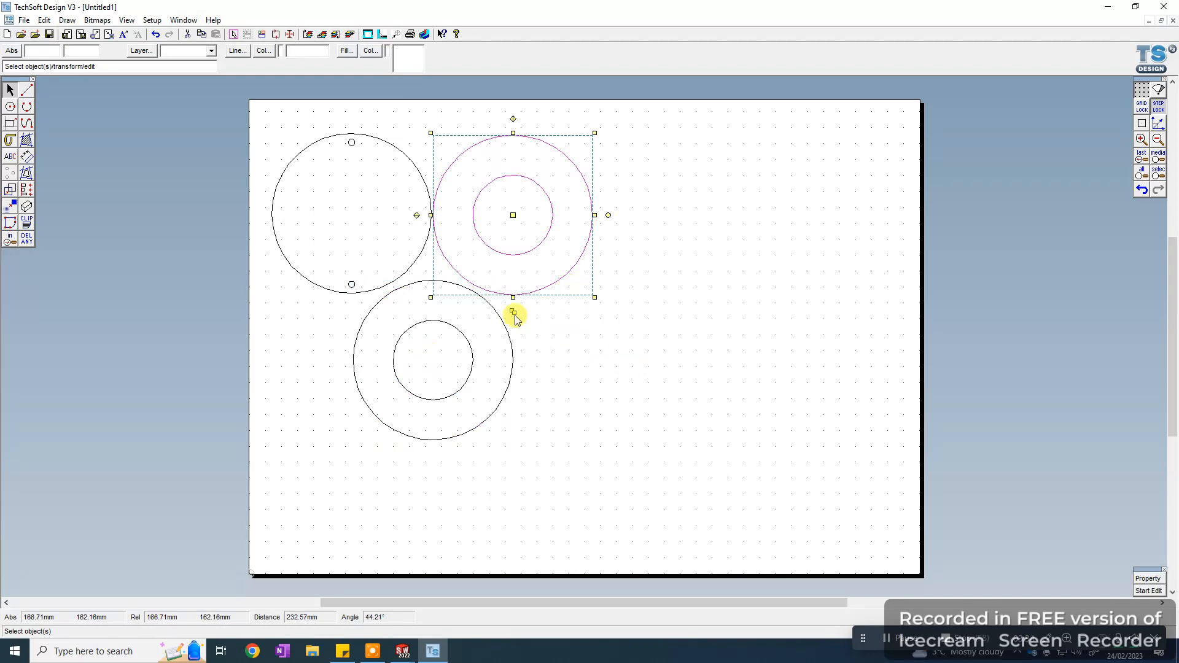
drag(513, 215, 529, 231)
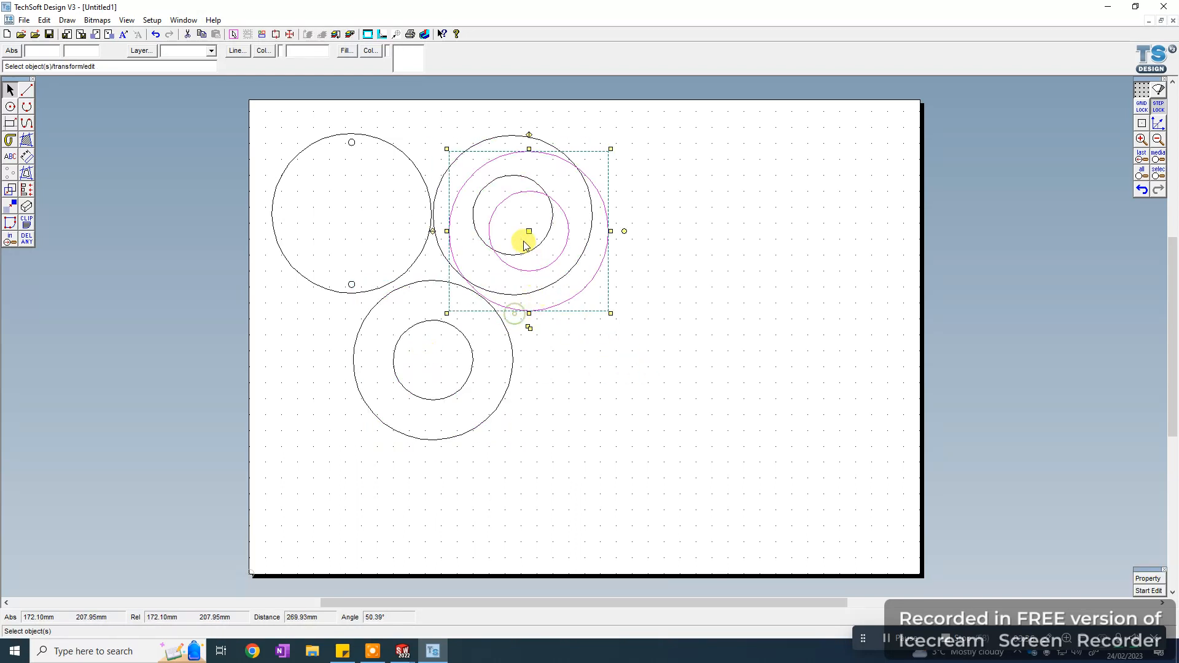
drag(529, 328, 598, 355)
click(733, 359)
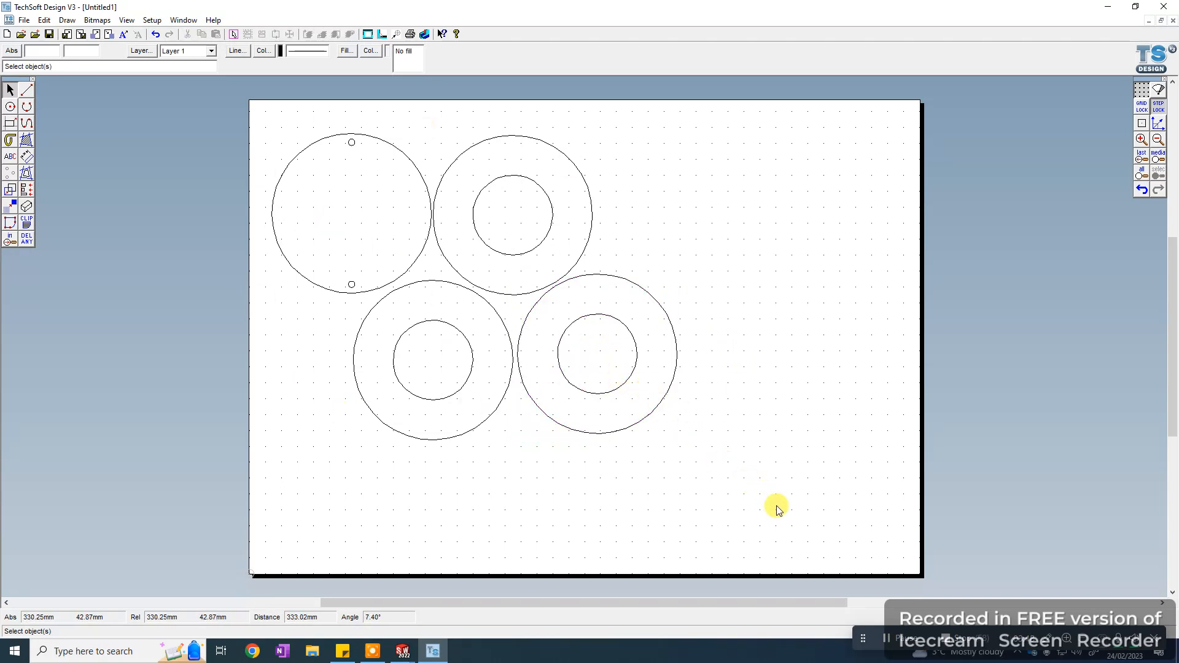
Delete both ring lid copies from the lower row of the page
drag(777, 507, 313, 263)
key(Delete)
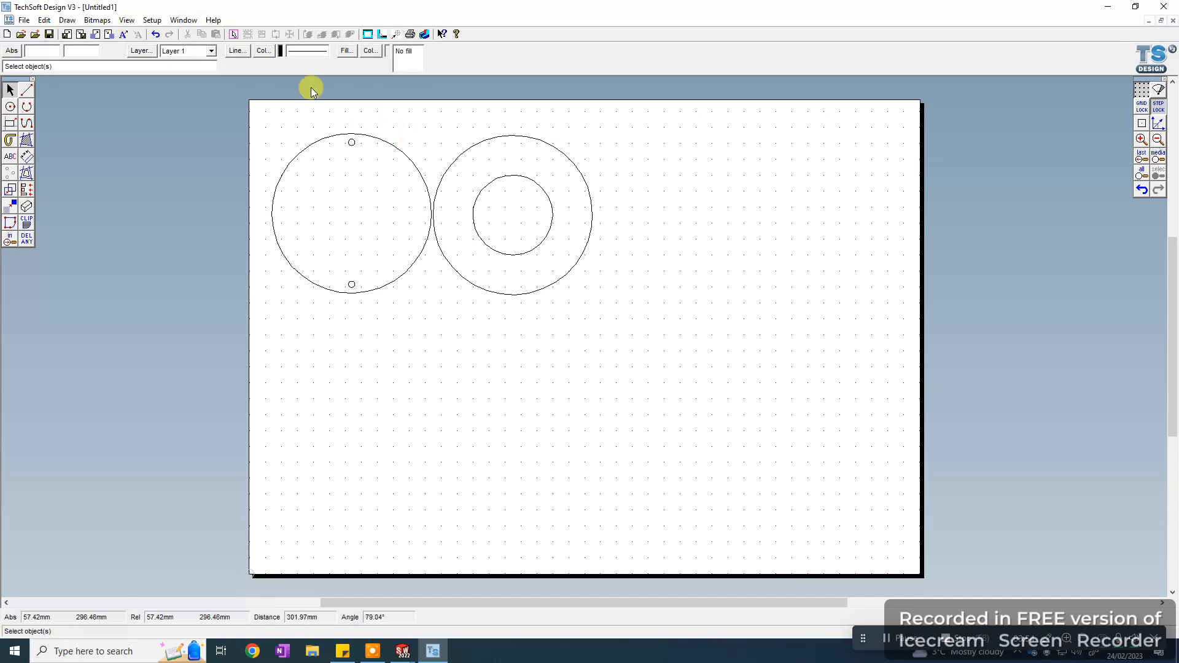
Start exporting the drawing as DXF and open the teacher's folder within DET (K:), STUDENTS SAVE HERE, 2022-2023
click(25, 20)
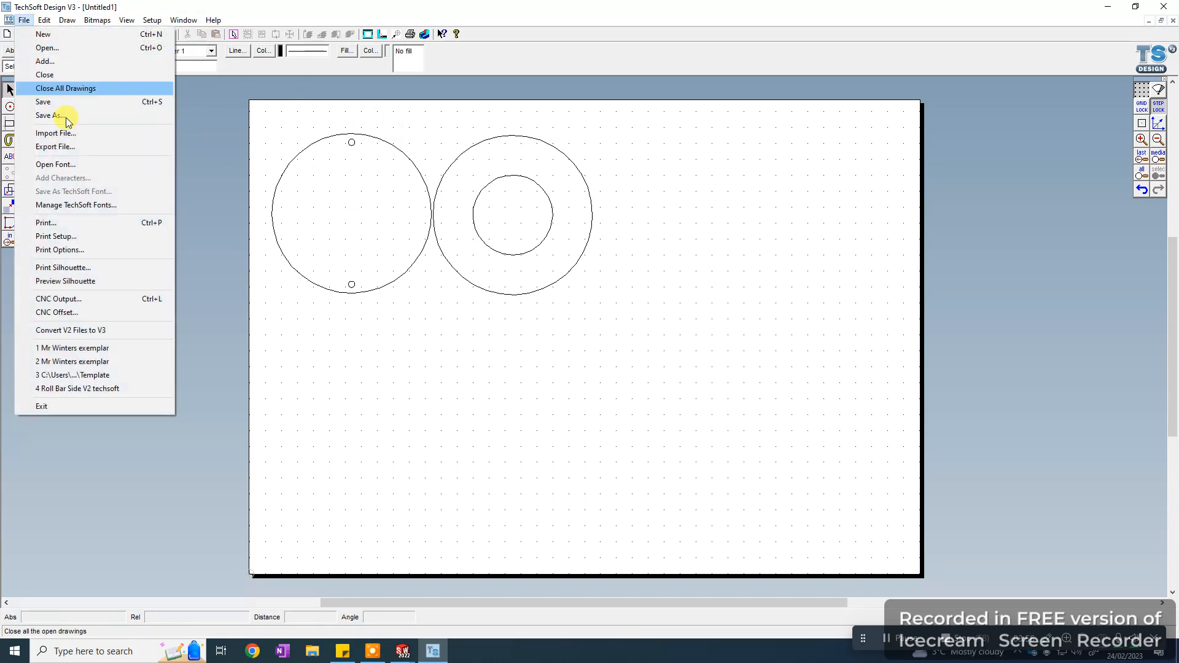
click(52, 148)
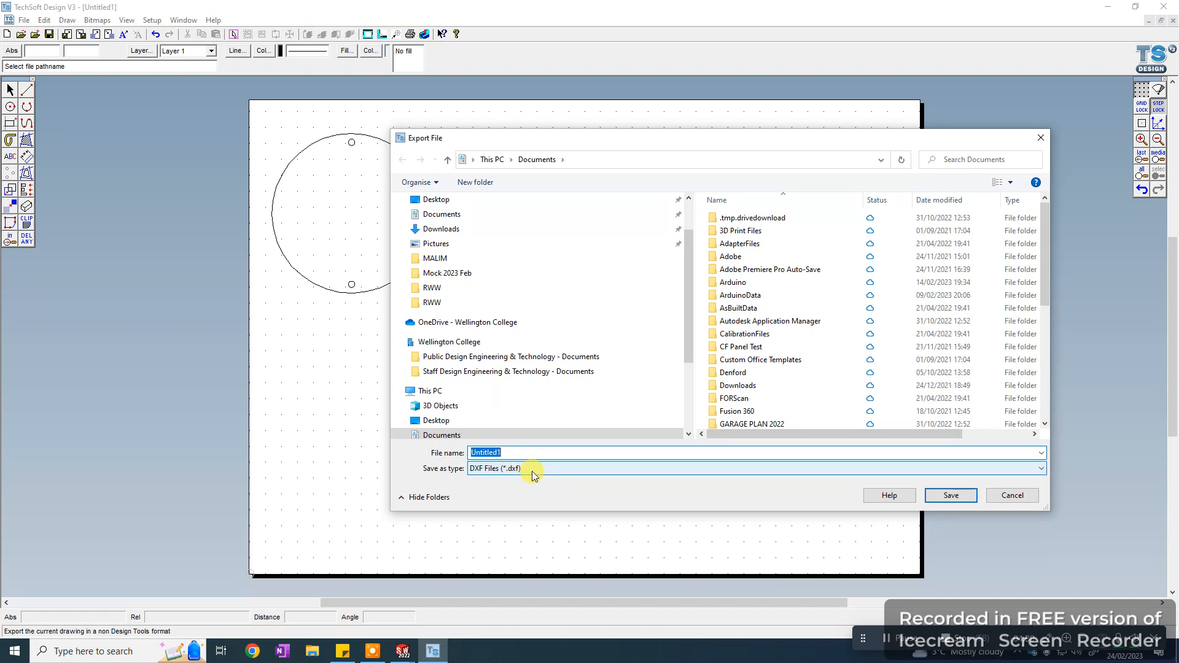
drag(687, 327, 688, 407)
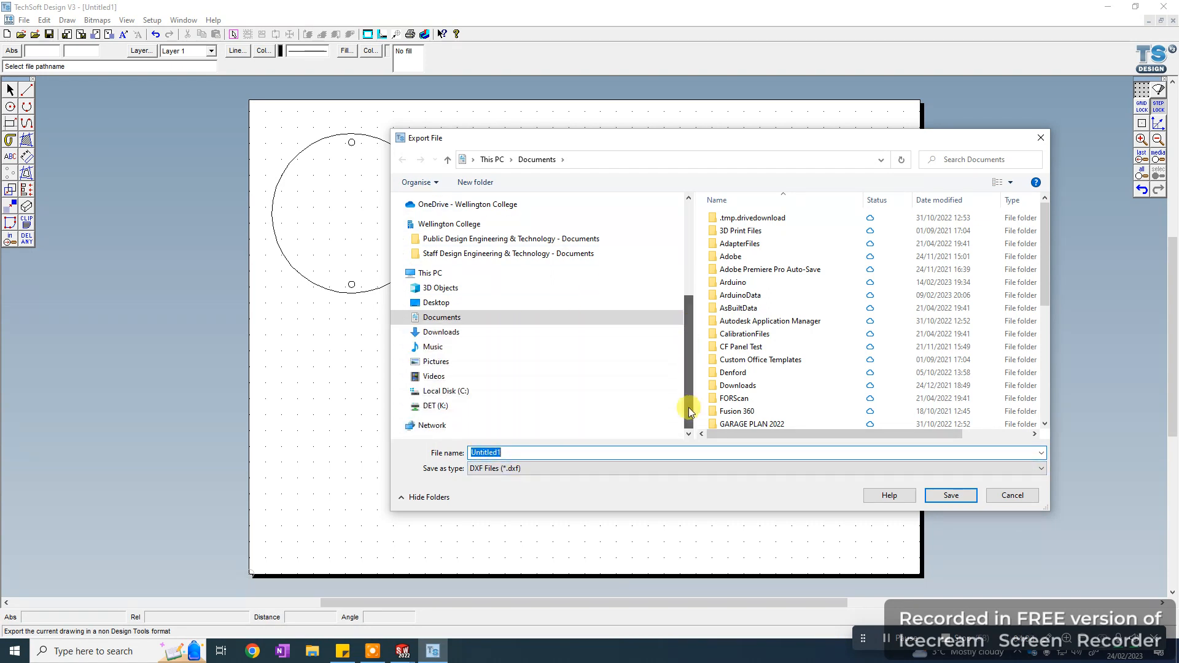
click(443, 408)
click(398, 273)
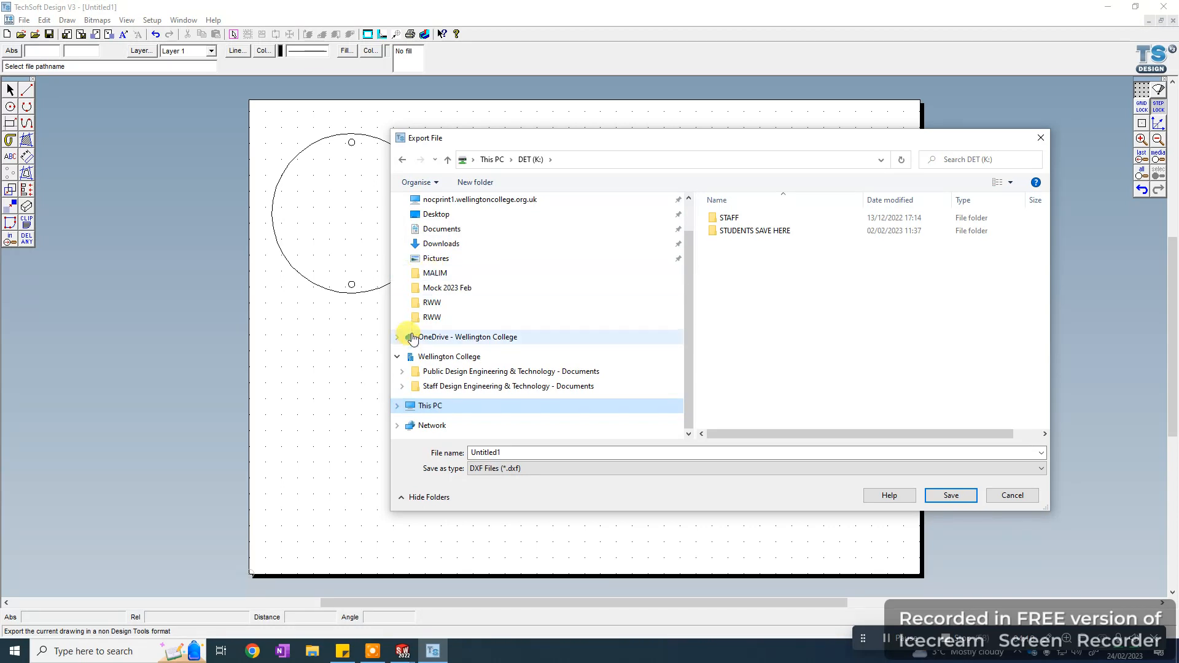
click(397, 407)
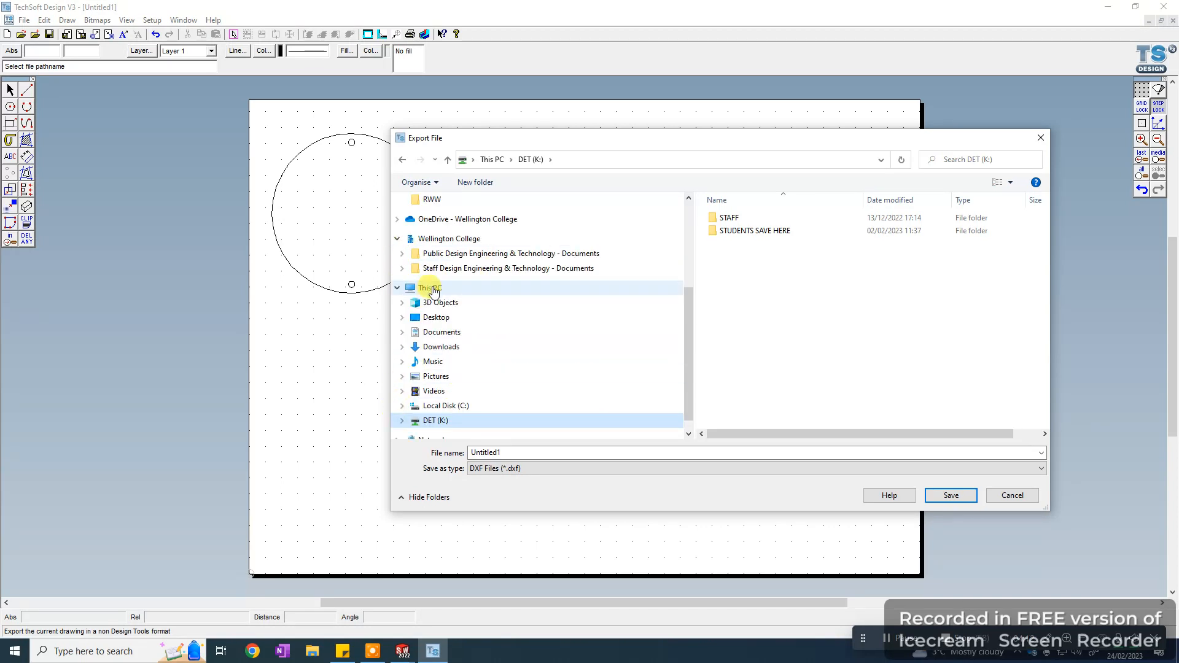
double_click(761, 231)
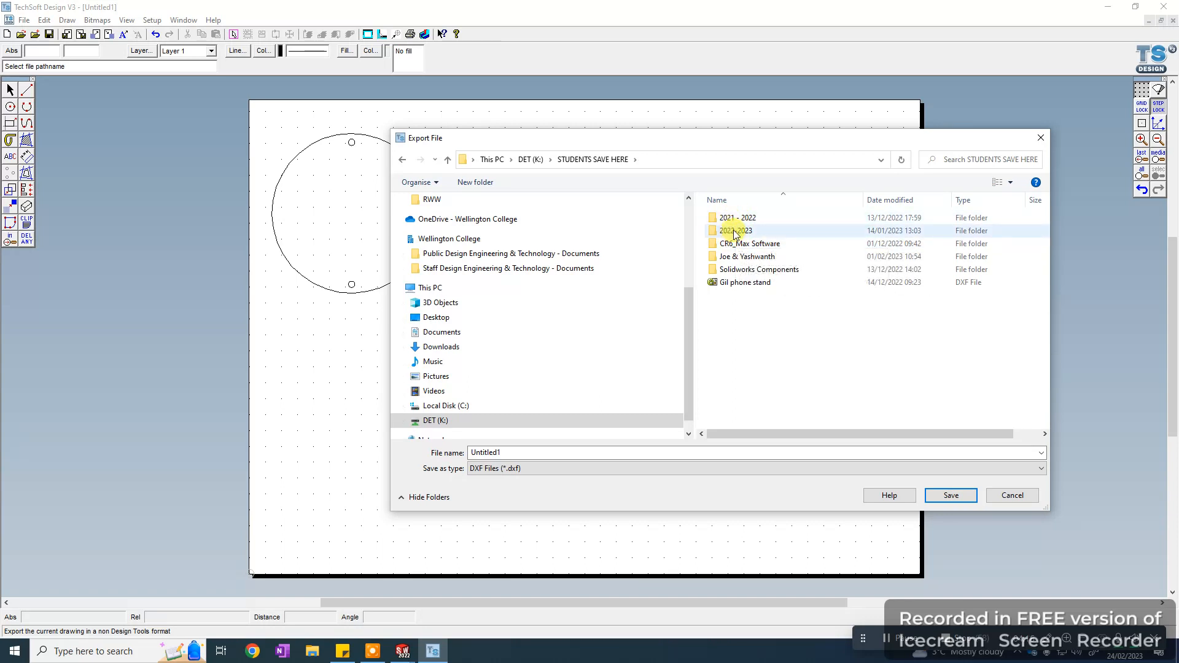
double_click(735, 234)
double_click(731, 258)
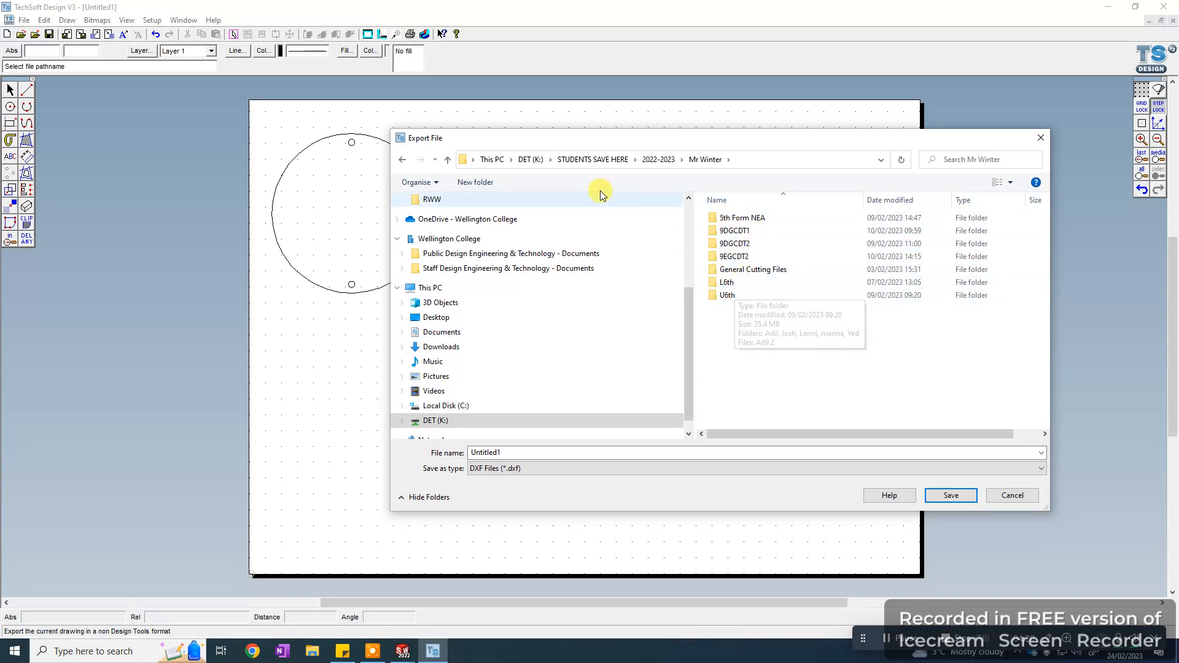
Create a folder named "4th Form" in the teacher's folder and open it as the export location
click(481, 184)
text(4)
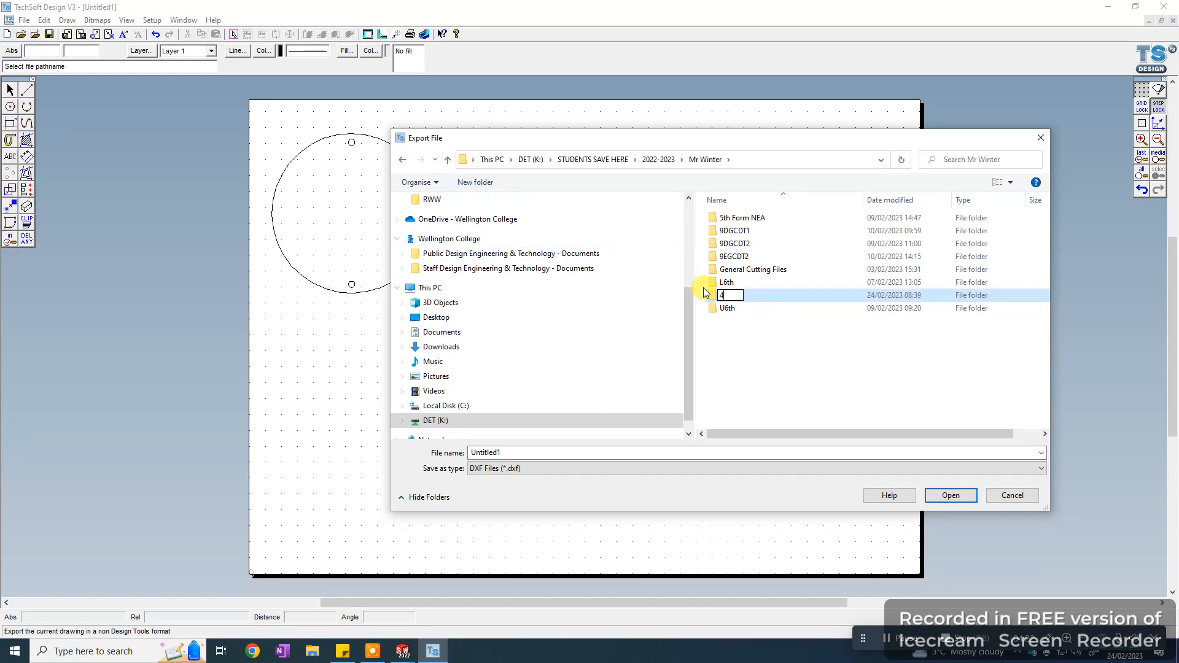
text(th Form)
key(Return)
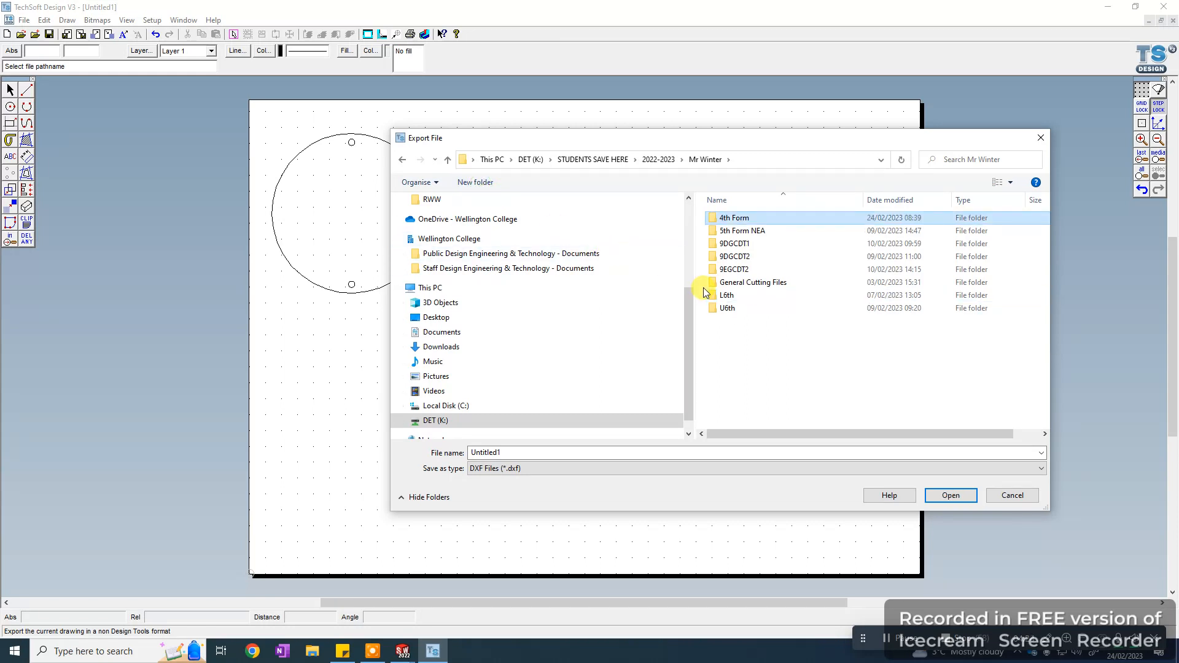
double_click(743, 220)
Name the DXF file with the student's name followed by "Speaker caps" and export it with Use Arc Command enabled
double_click(522, 455)
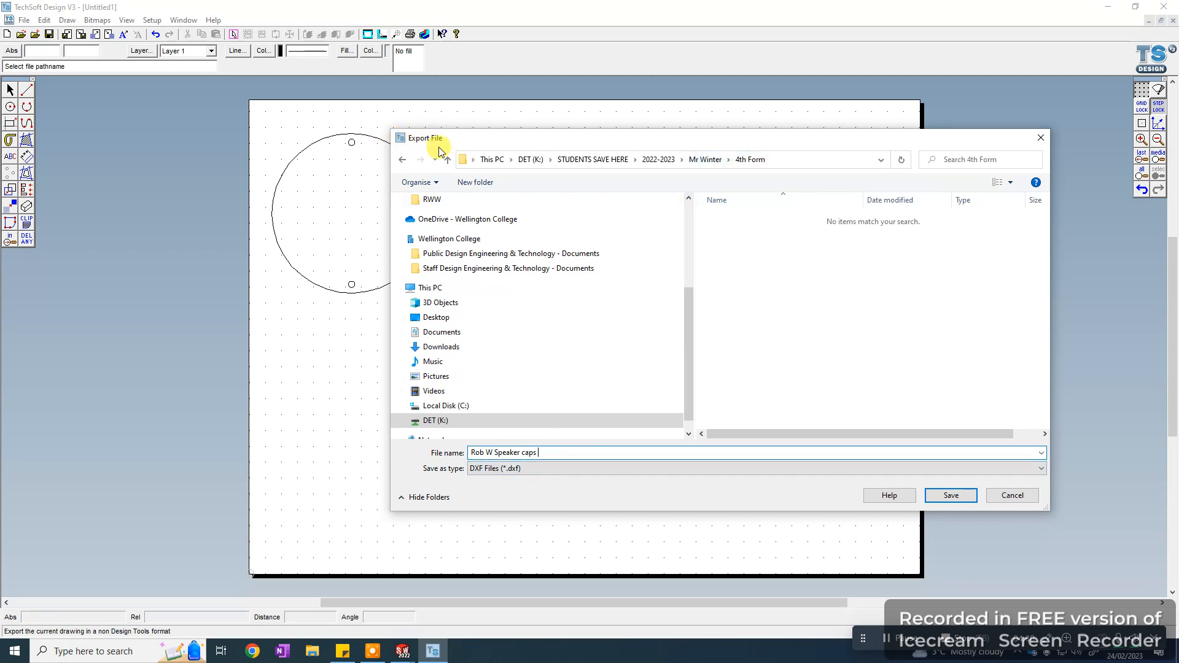
click(940, 499)
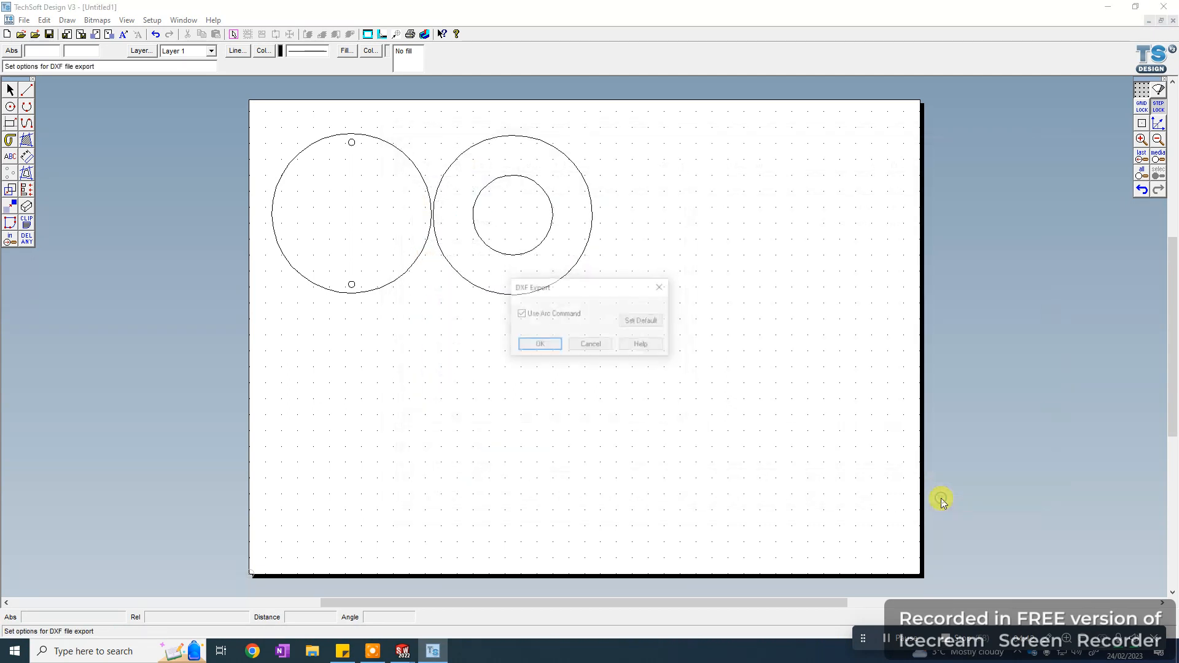
click(539, 345)
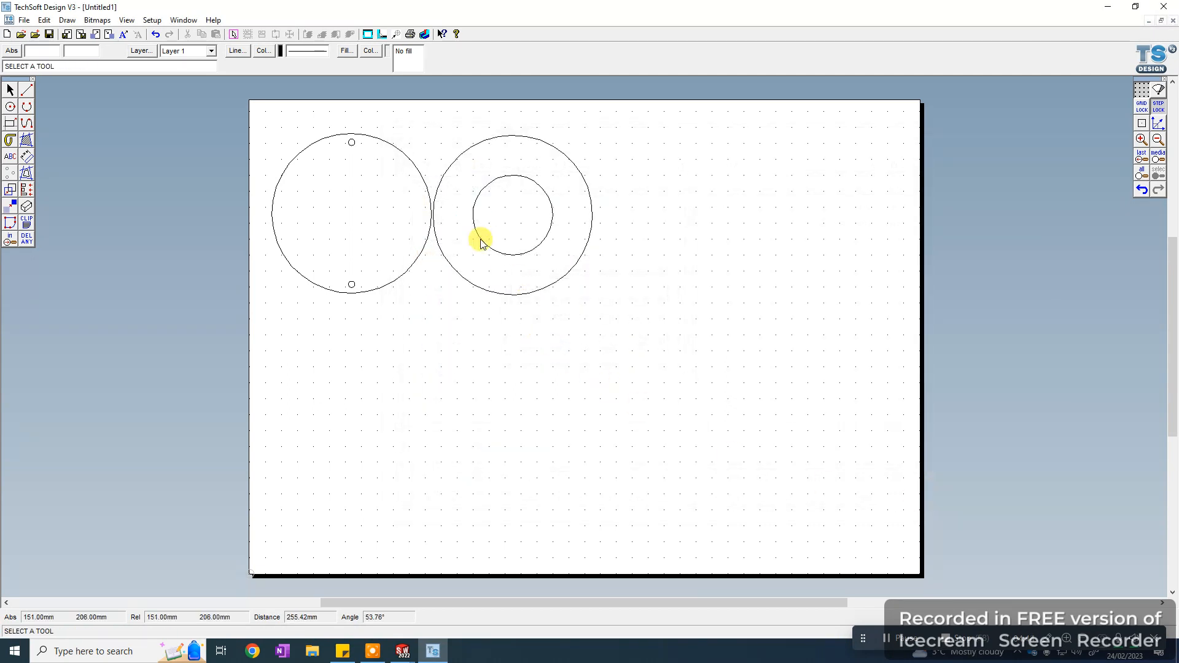